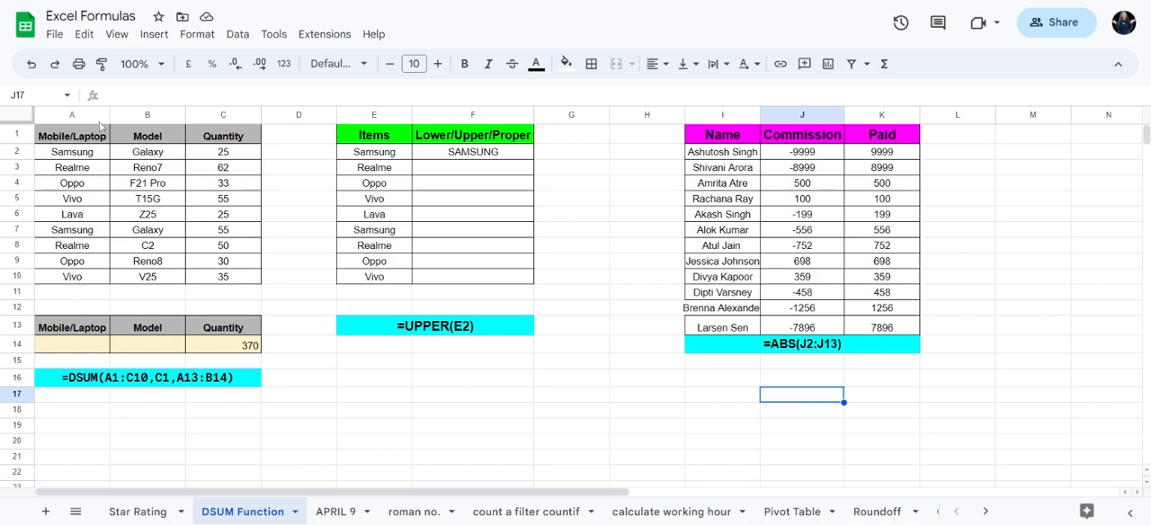
# Step: Examine the headers and entries of the Mobile/Laptop, Model and Quantity columns in the table A1:C10
pyautogui.click(93, 137)
pyautogui.click(160, 143)
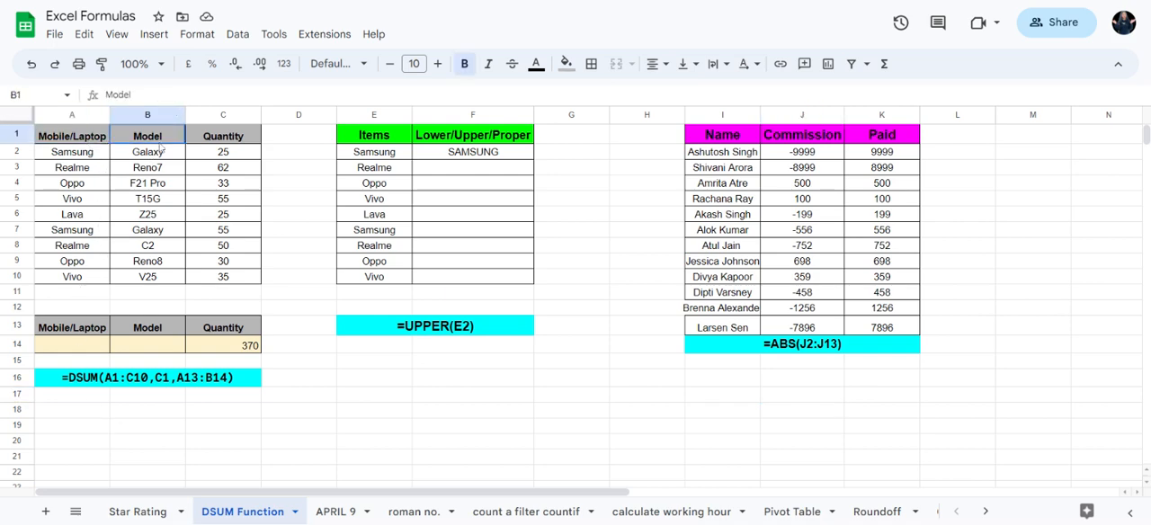
pyautogui.click(252, 140)
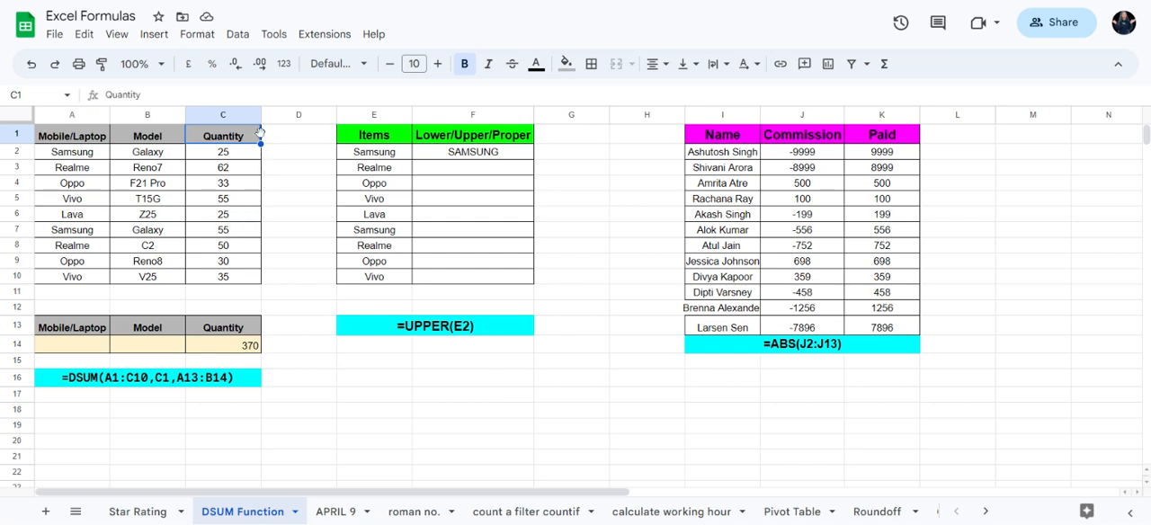
pyautogui.click(238, 159)
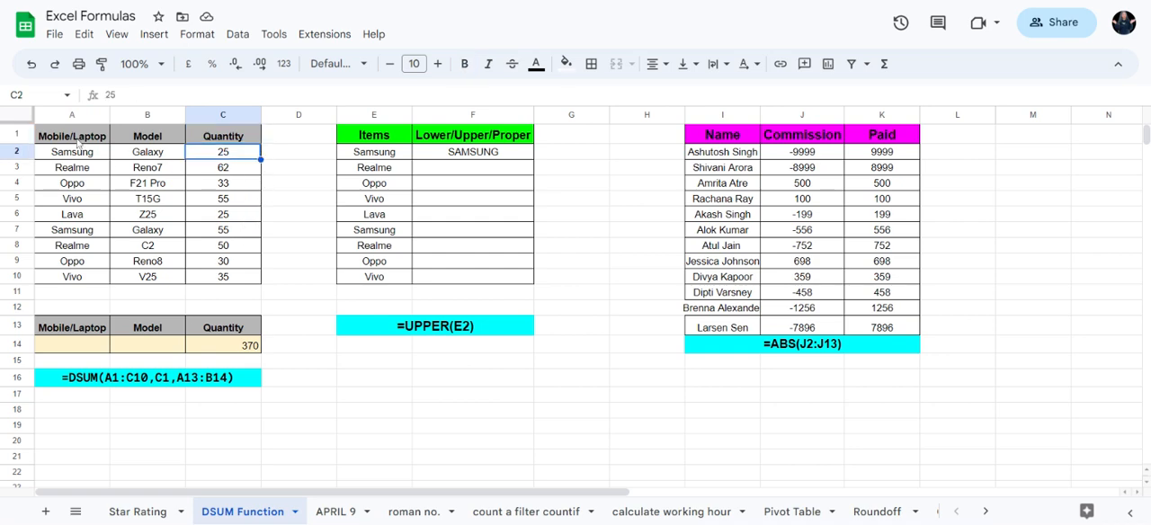
pyautogui.click(78, 141)
pyautogui.moveTo(79, 141); pyautogui.dragTo(244, 149)
pyautogui.click(176, 202)
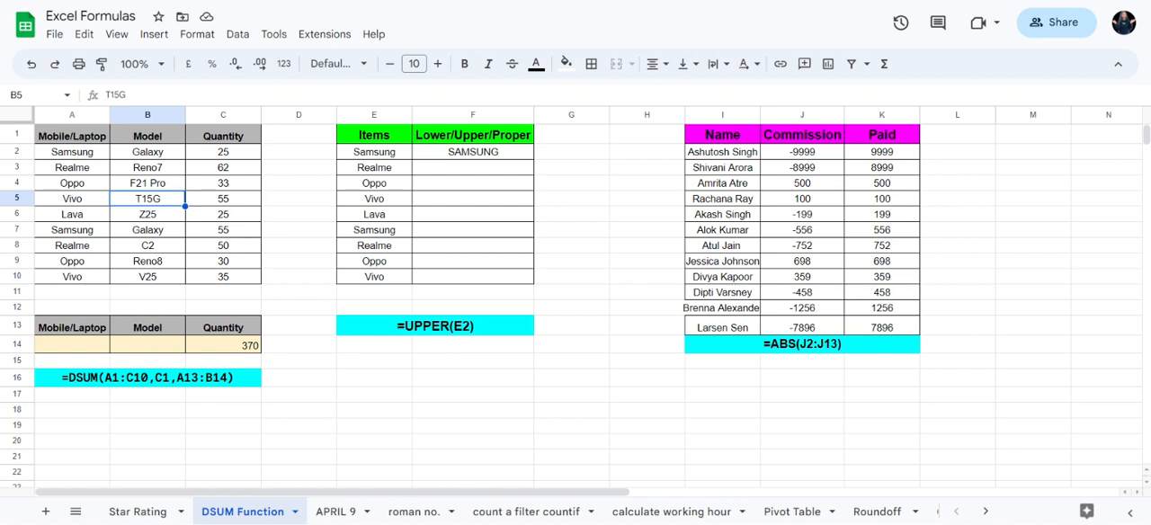
pyautogui.click(149, 155)
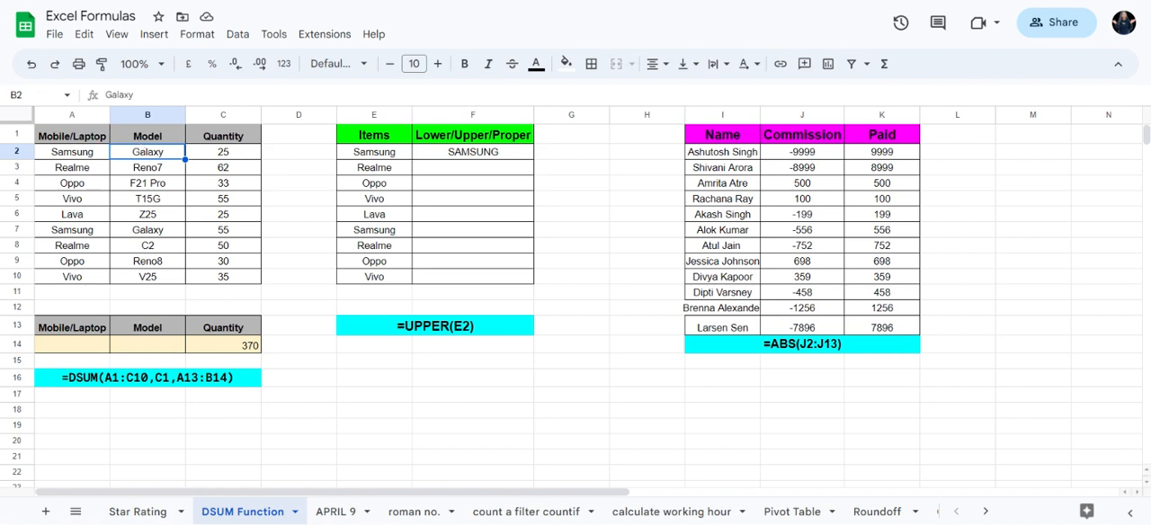
pyautogui.click(232, 155)
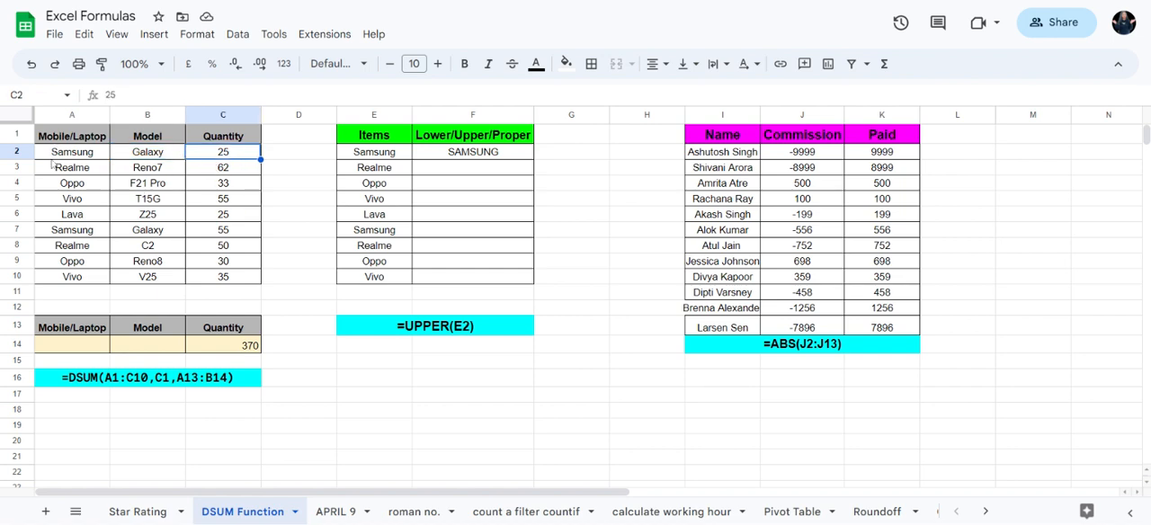
pyautogui.moveTo(81, 155); pyautogui.dragTo(73, 262)
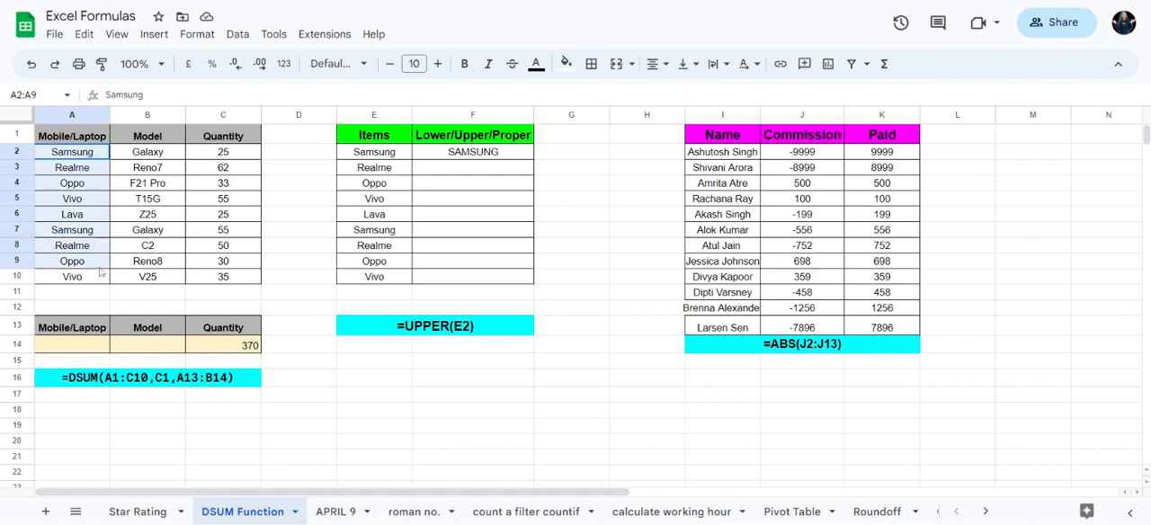
pyautogui.moveTo(149, 153); pyautogui.dragTo(149, 277)
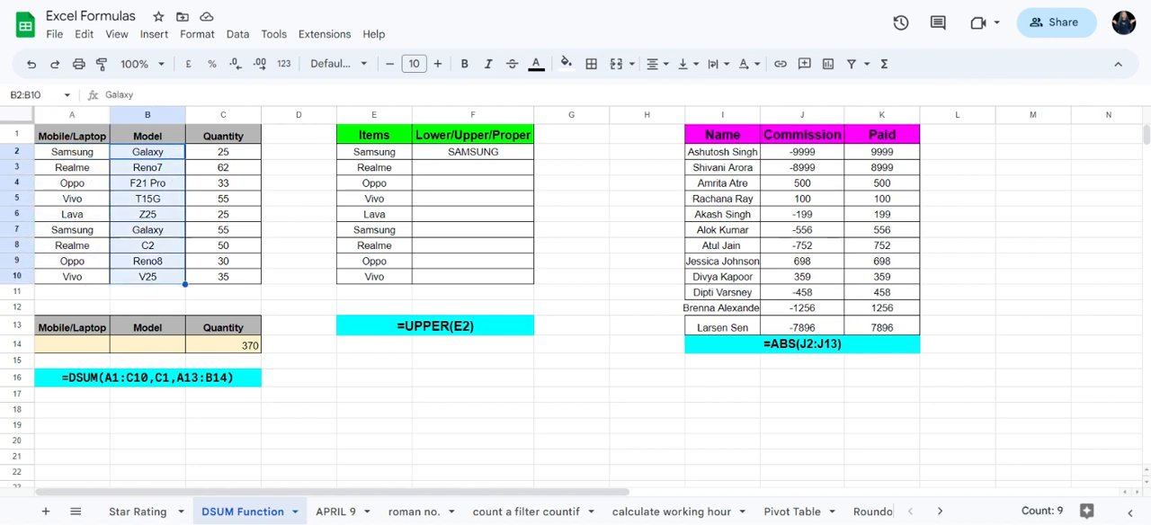
pyautogui.moveTo(239, 155); pyautogui.dragTo(239, 277)
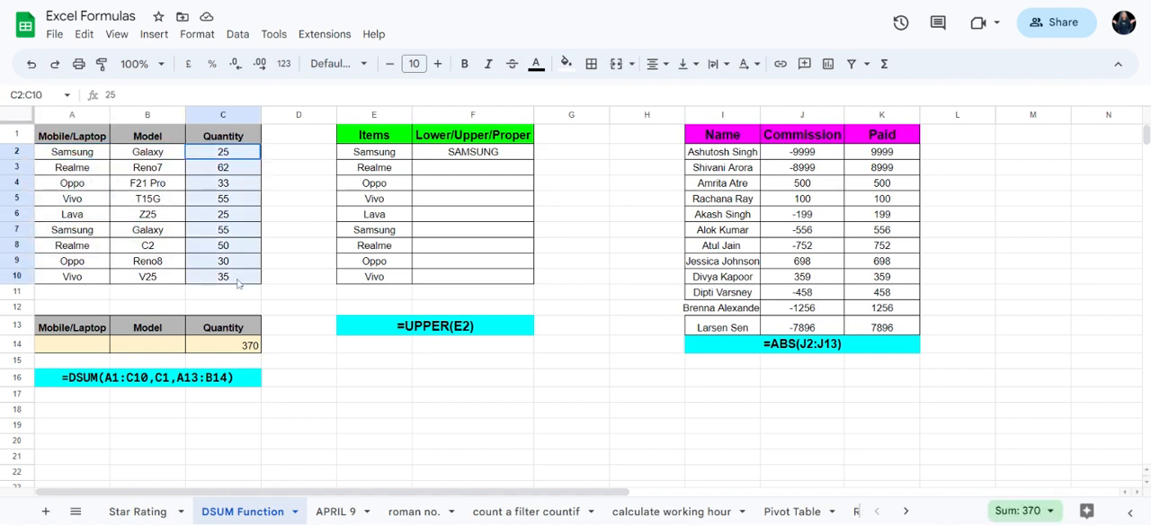
pyautogui.click(197, 249)
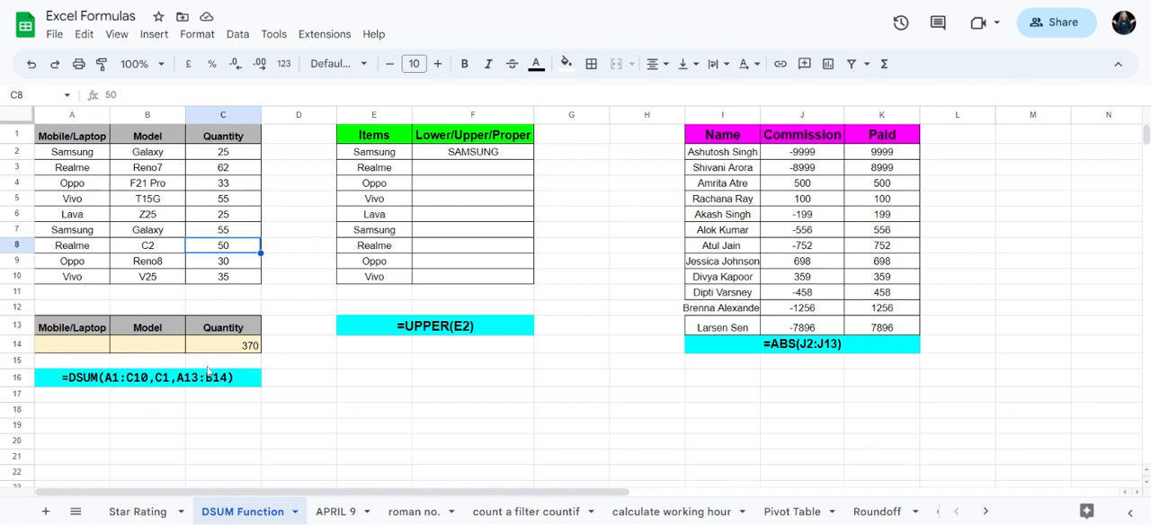
# Step: Inspect the existing DSUM formula in C14 and clear it from the cell
pyautogui.doubleClick(235, 346)
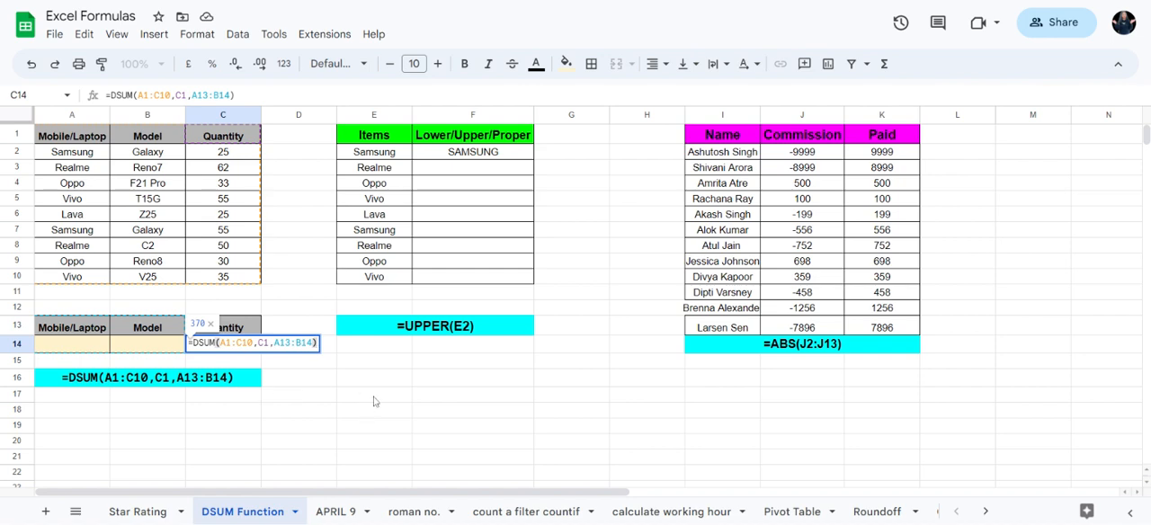
pyautogui.click(335, 441)
pyautogui.click(248, 353)
pyautogui.press('Delete')
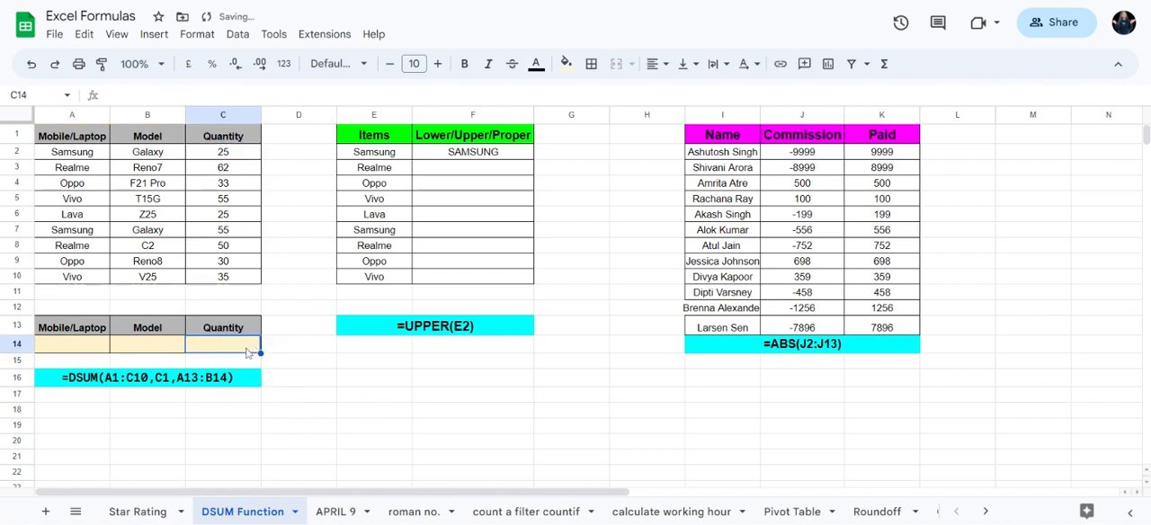
pyautogui.click(310, 361)
# Step: Begin a DSUM formula in C14 with the table range A1:C10 as its database
pyautogui.click(224, 350)
pyautogui.write('=')
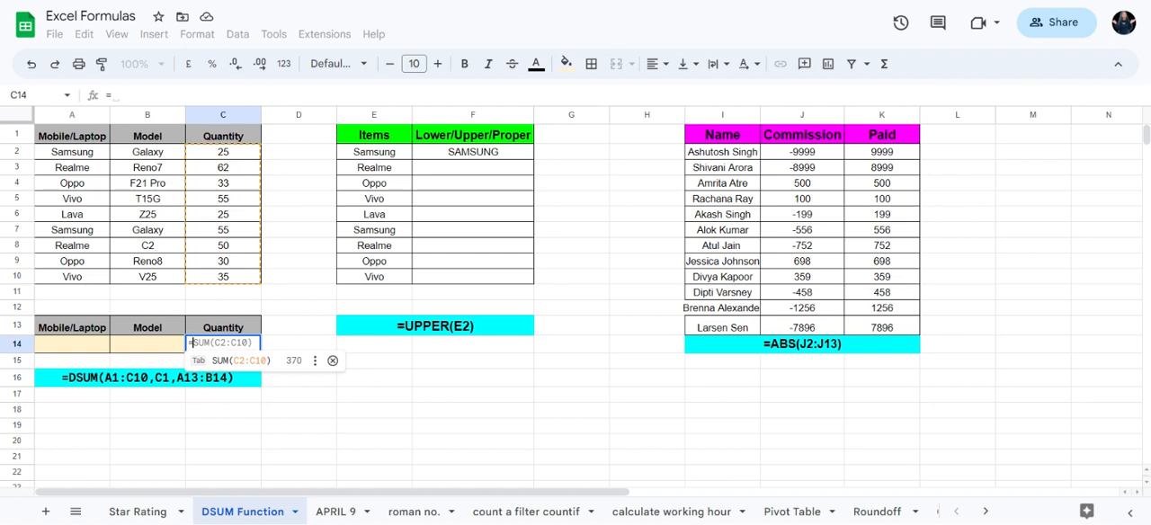
pyautogui.write('D')
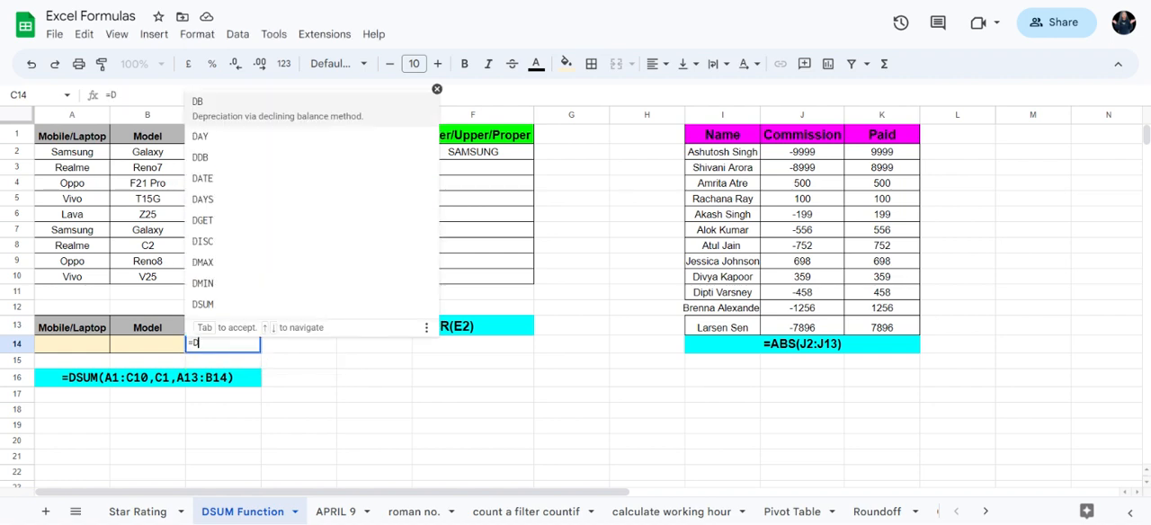
pyautogui.write('SUM')
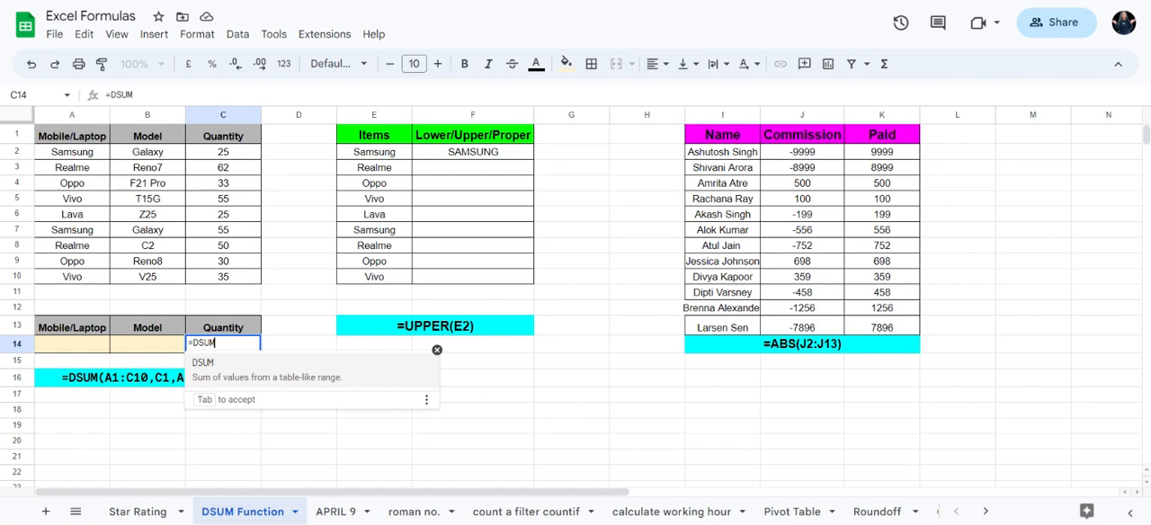
pyautogui.write('(')
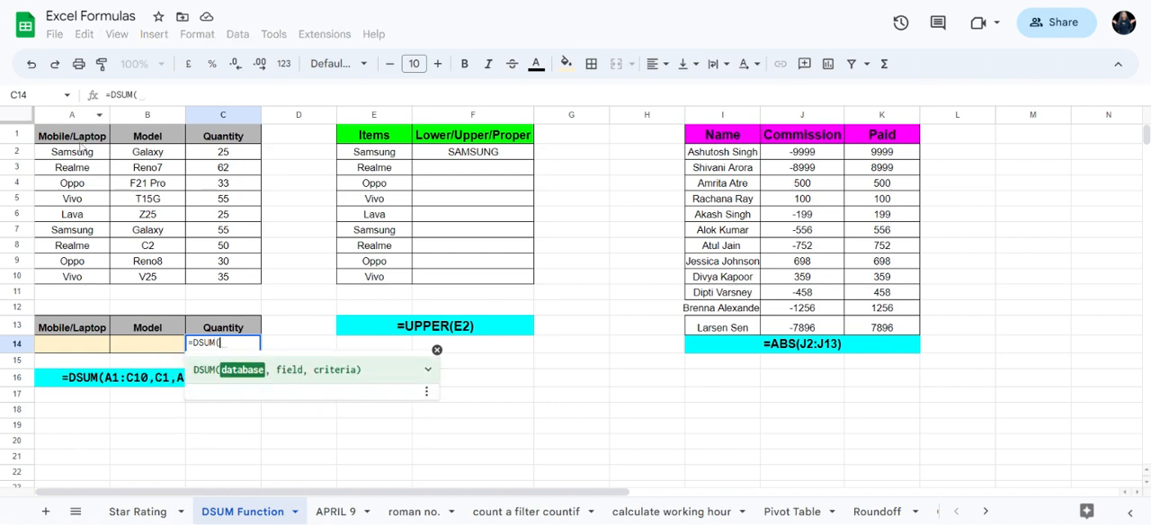
pyautogui.moveTo(76, 136); pyautogui.dragTo(243, 279)
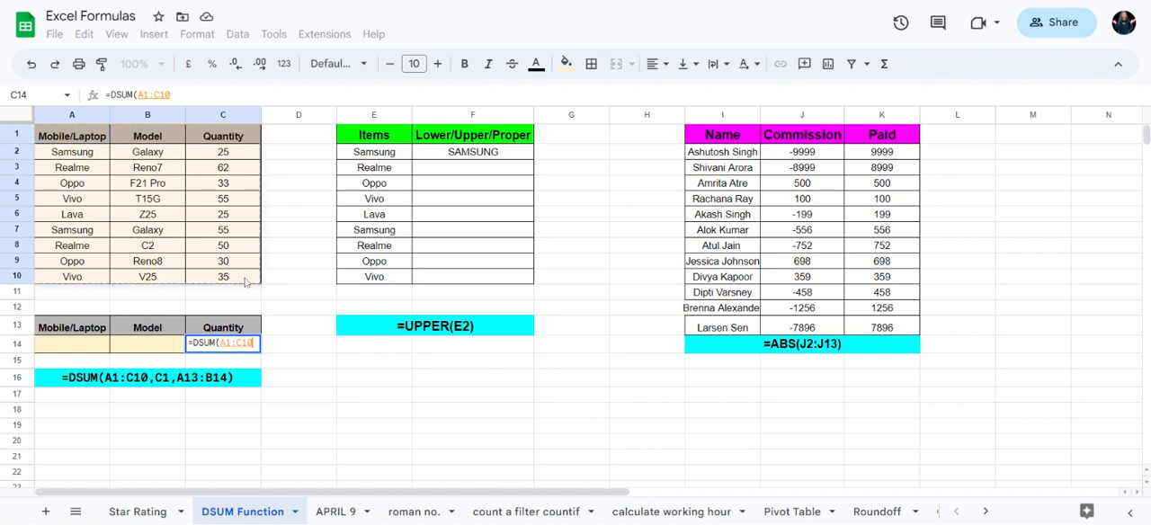
pyautogui.write(',')
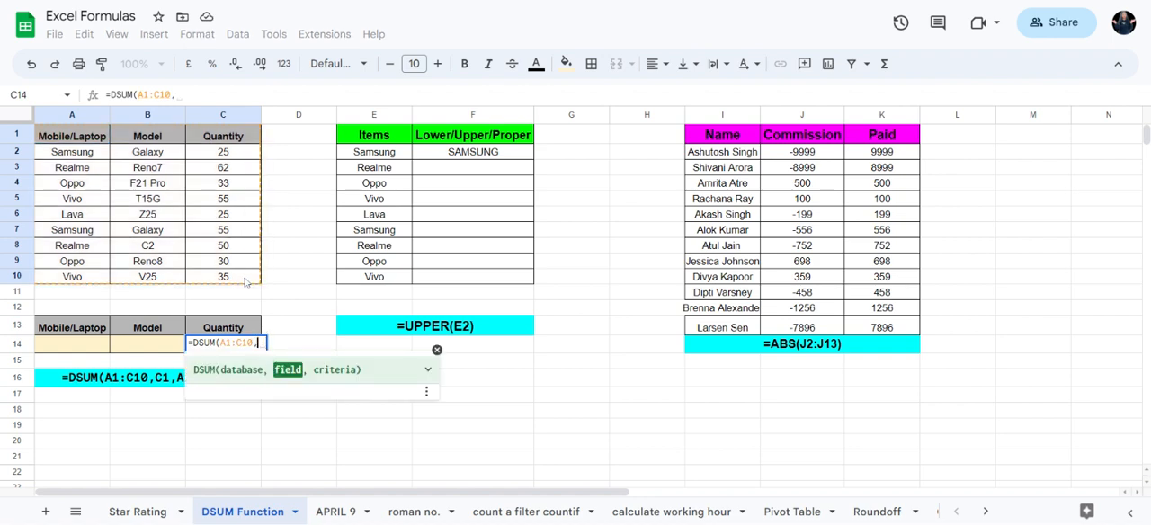
# Step: Complete the DSUM formula with Quantity header C1 as the field and A13:B14 as the criteria range
pyautogui.click(233, 137)
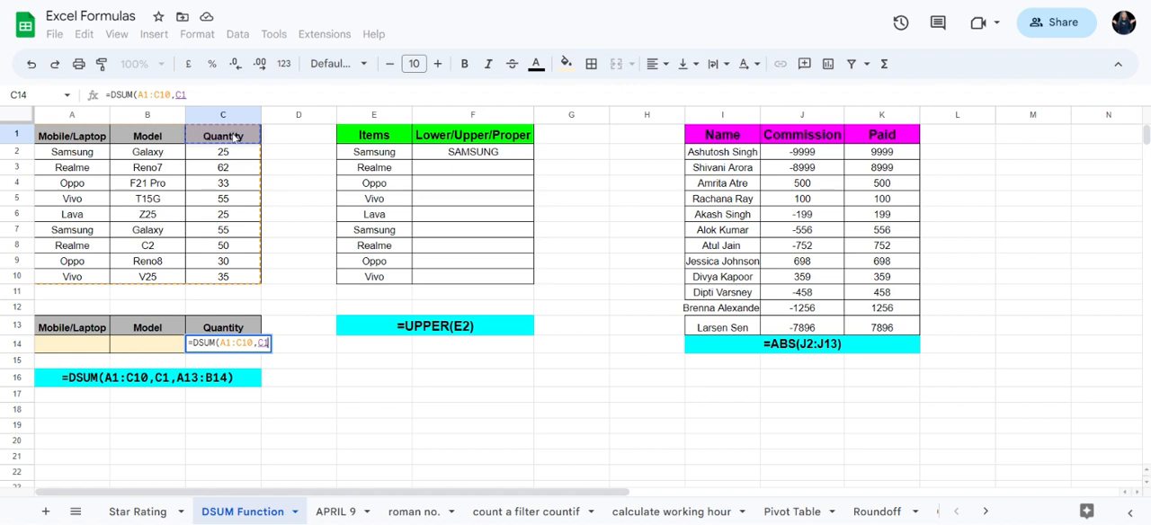
pyautogui.write(',')
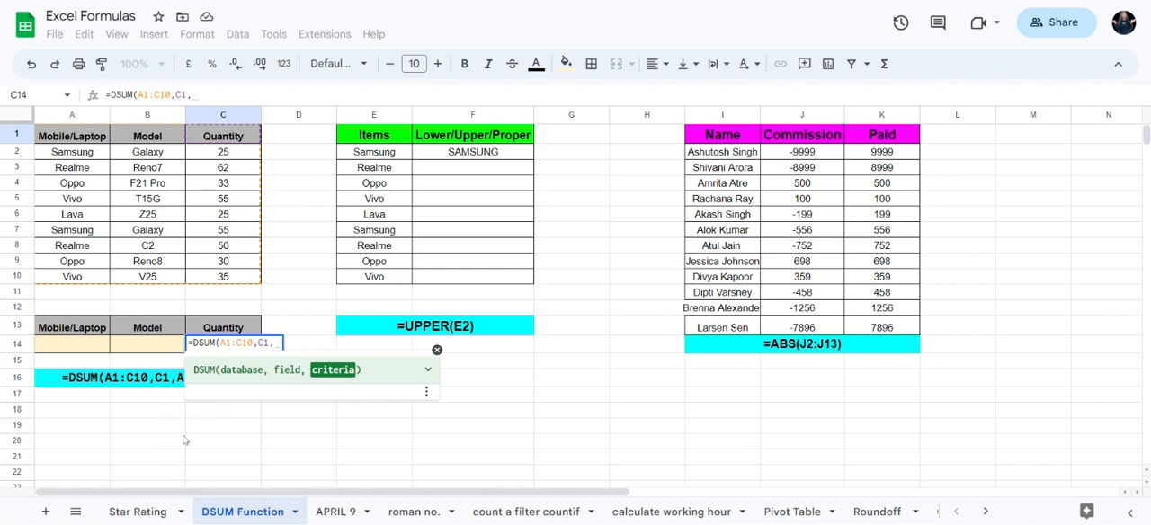
pyautogui.click(65, 331)
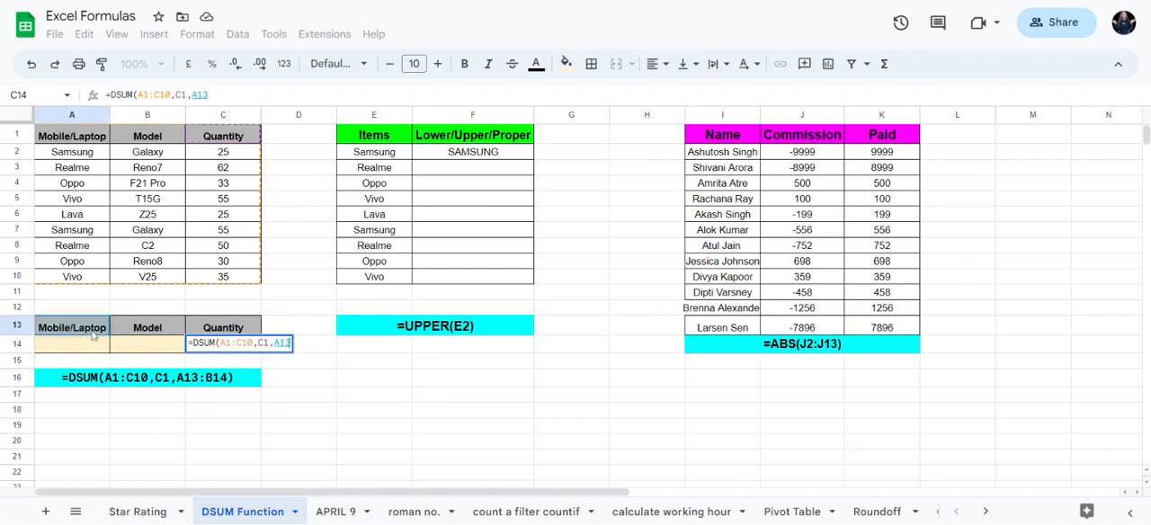
pyautogui.moveTo(93, 335); pyautogui.dragTo(154, 356)
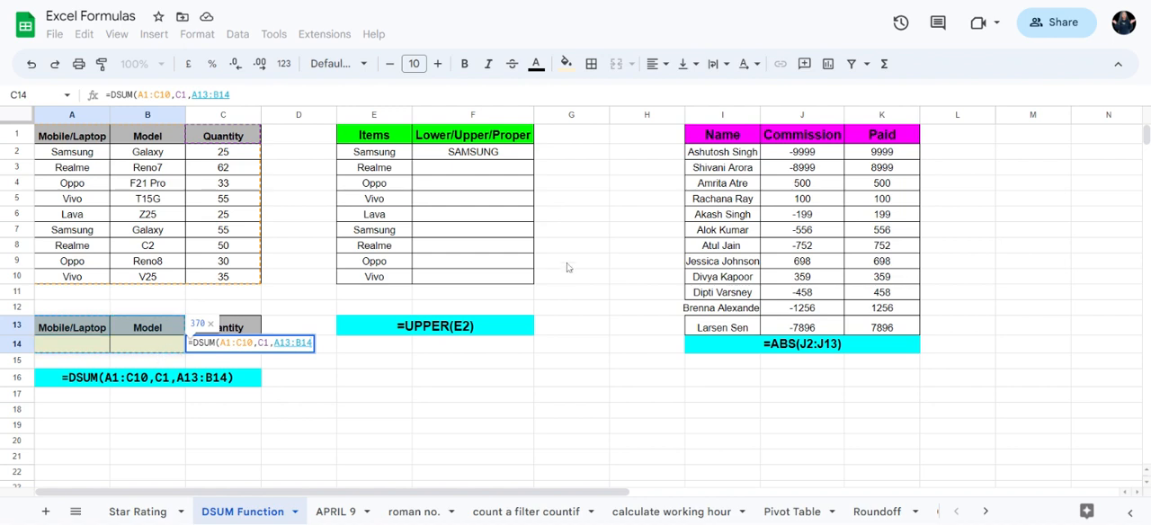
pyautogui.write(')')
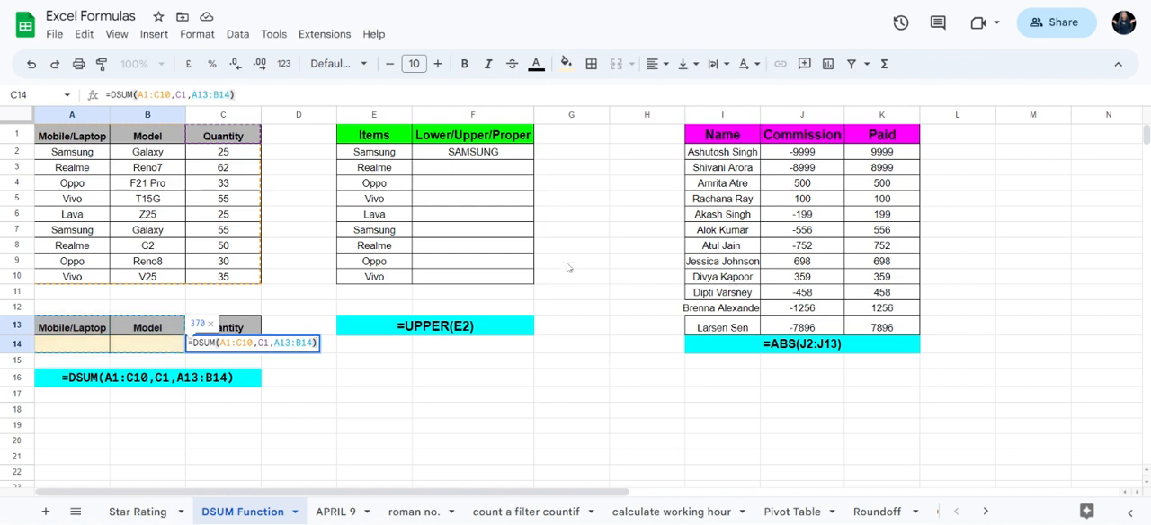
pyautogui.press('Return')
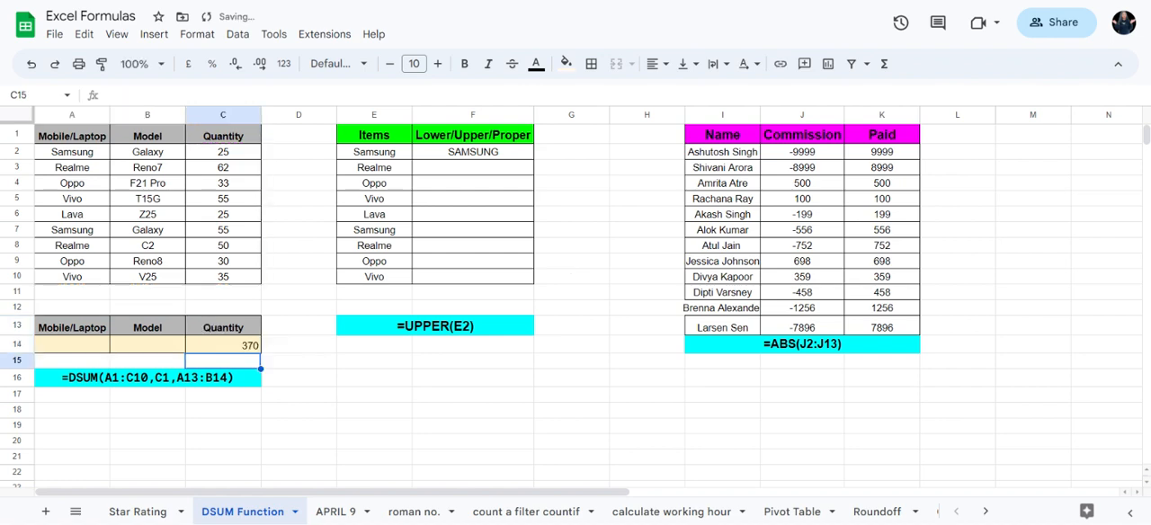
# Step: Enter REALME as the Mobile/Laptop criterion in A14 and check the Realme quantities in C3 and C8
pyautogui.click(213, 349)
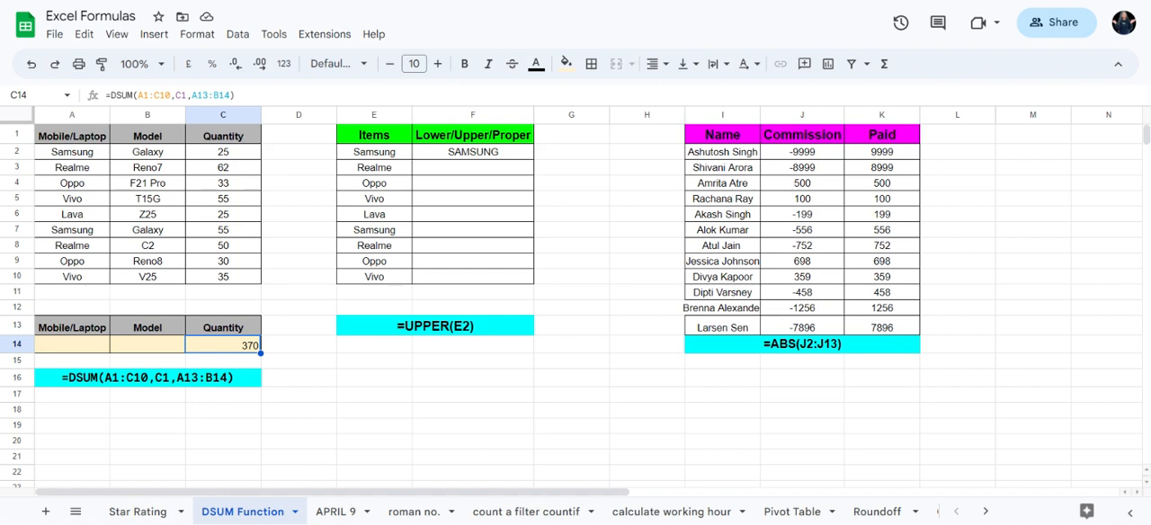
pyautogui.click(88, 348)
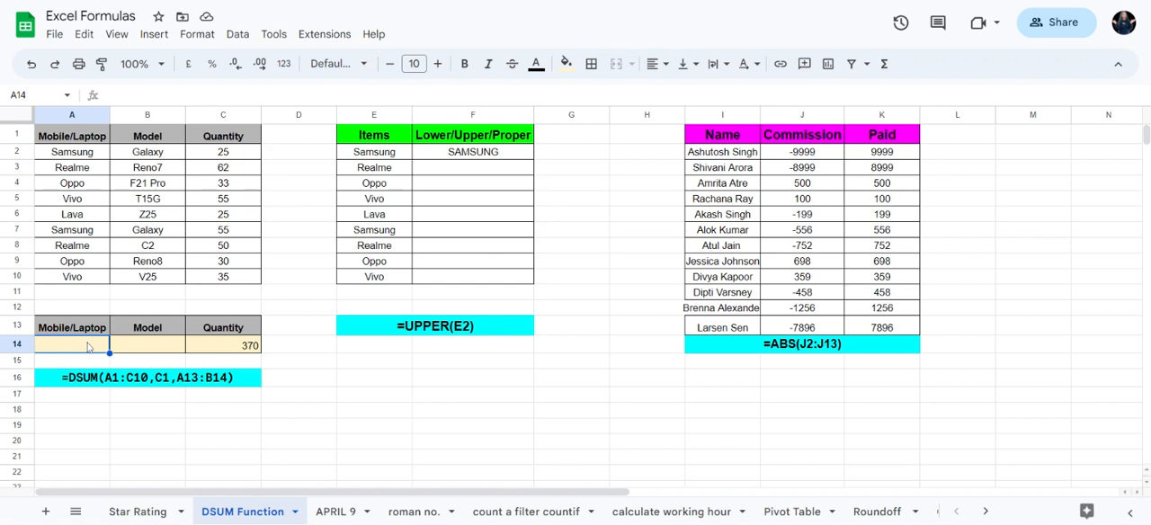
pyautogui.write('REAM')
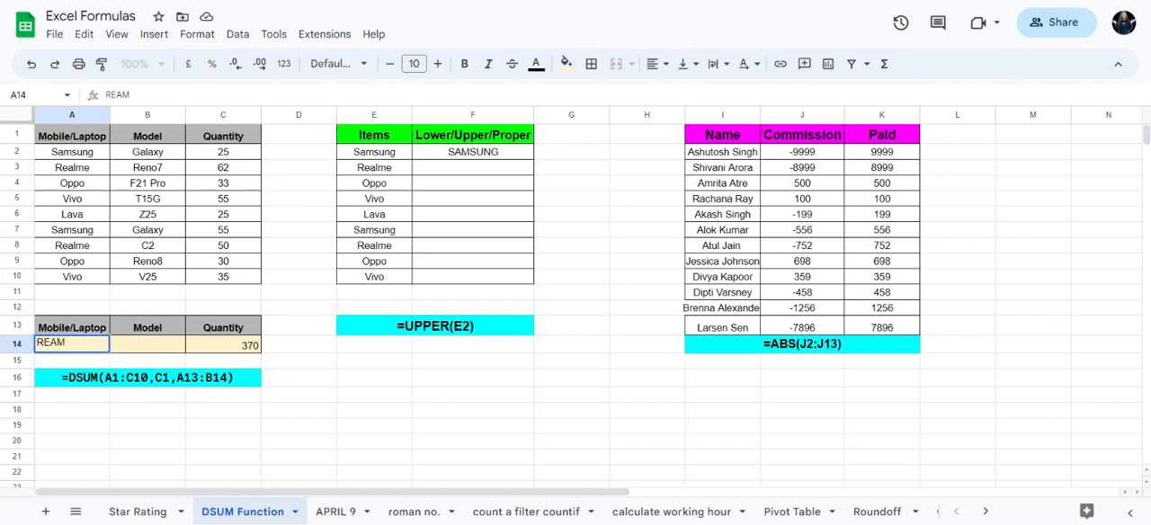
pyautogui.press('BackSpace')
pyautogui.write('RM\\')
pyautogui.press('BackSpace')
pyautogui.press('BackSpace')
pyautogui.press('BackSpace')
pyautogui.write('LME')
pyautogui.press('Return')
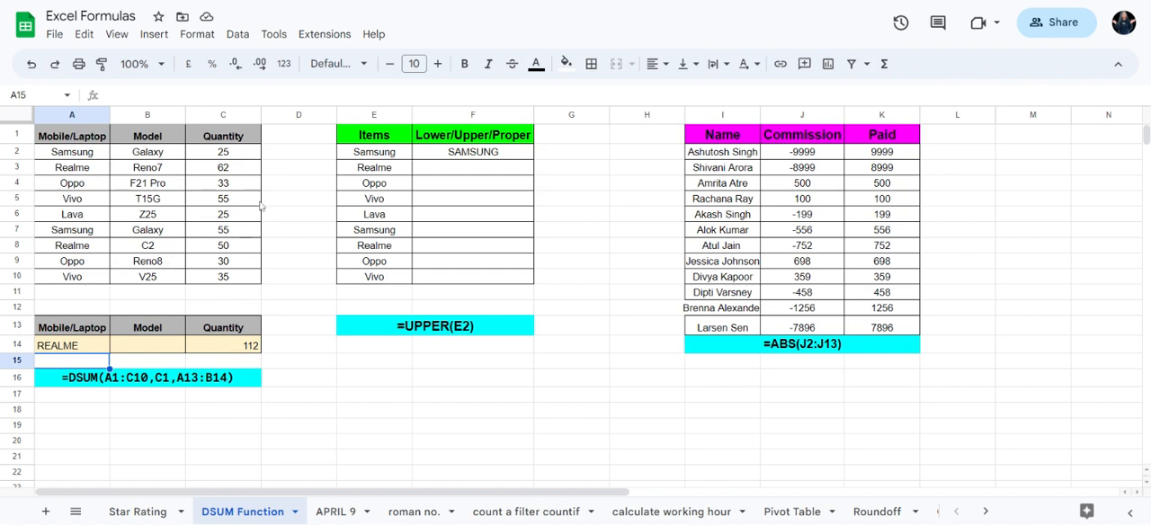
pyautogui.click(212, 172)
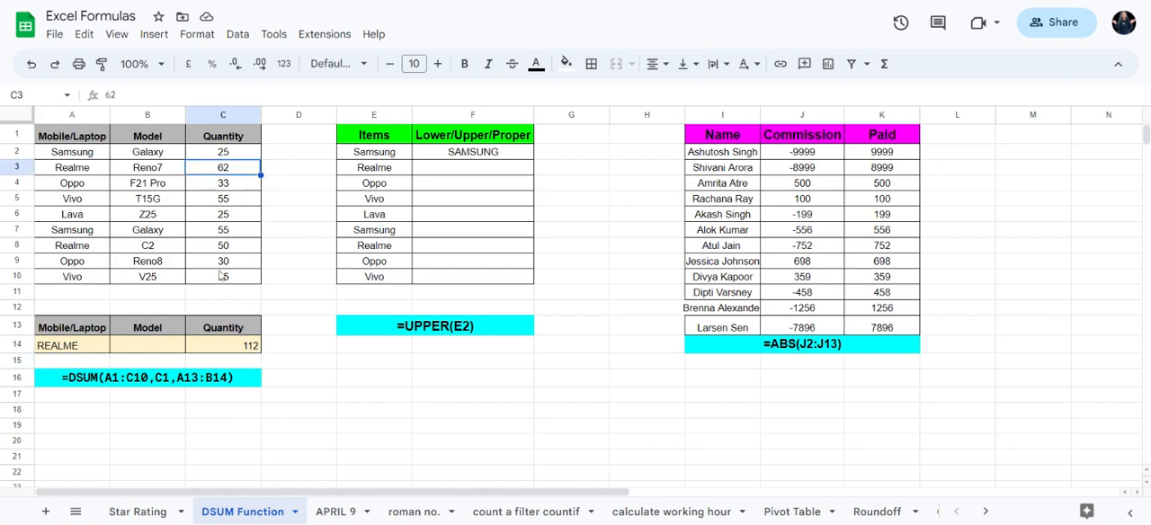
pyautogui.click(232, 252)
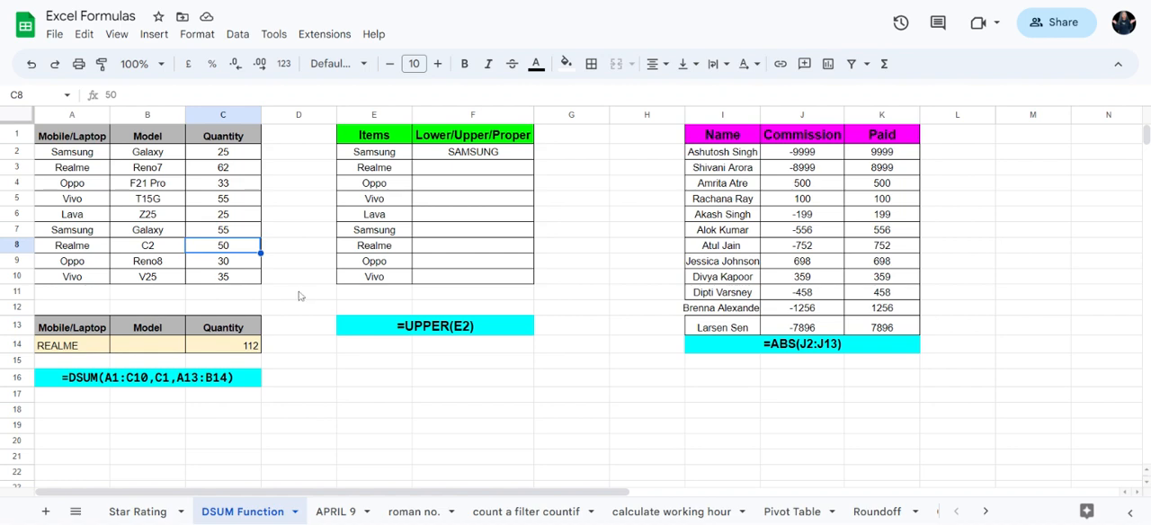
# Step: Set the Mobile/Laptop criterion in A14 to VIVO and check the Vivo rows in the source table
pyautogui.click(97, 350)
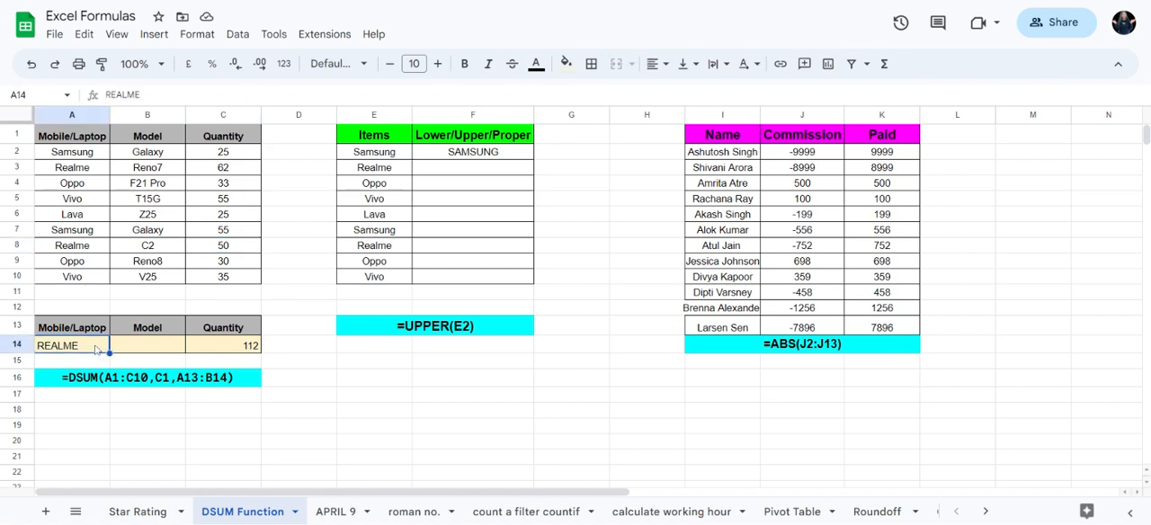
pyautogui.write('VIVO')
pyautogui.press('Return')
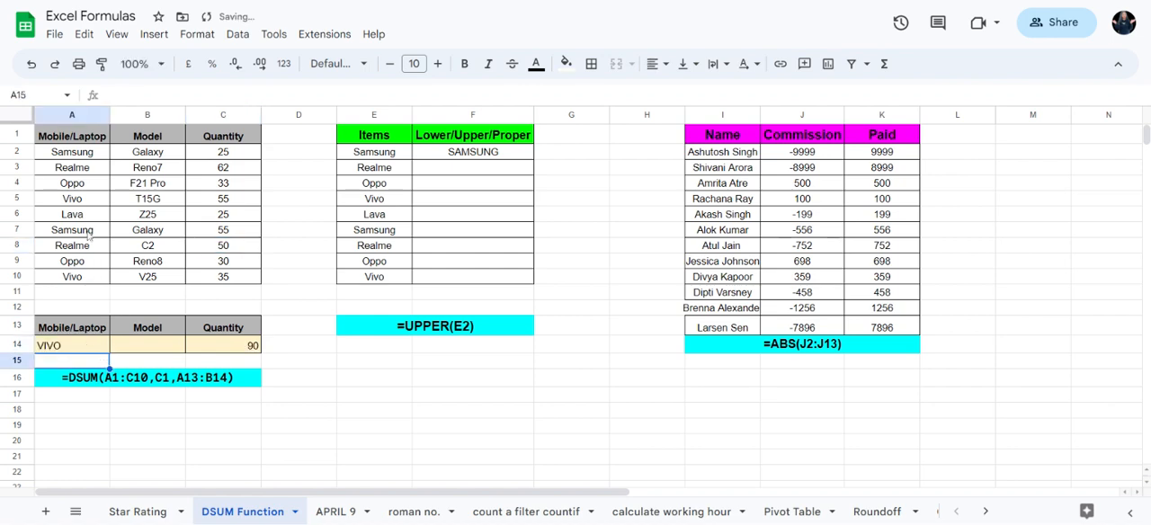
pyautogui.click(79, 204)
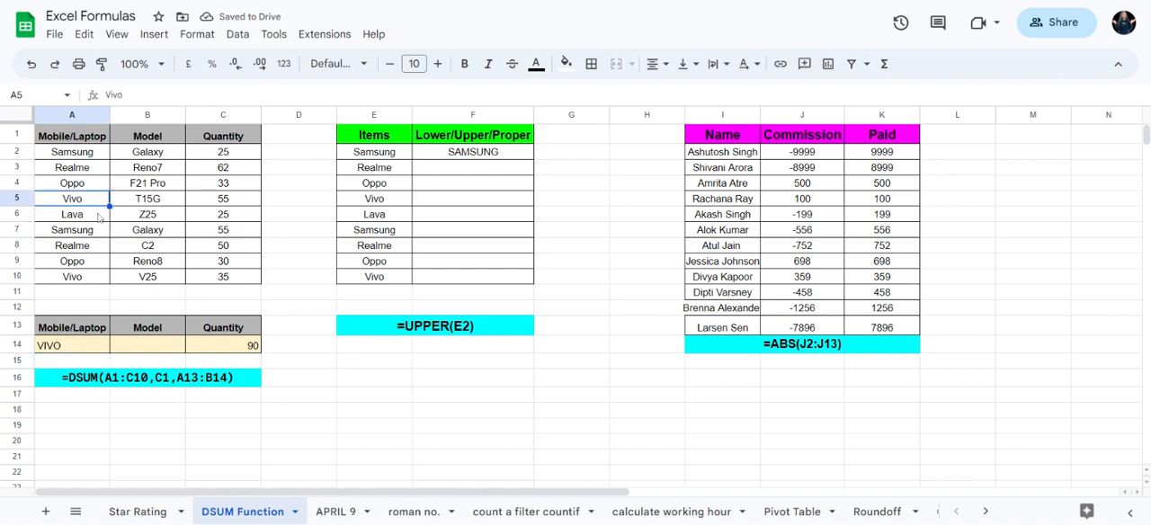
pyautogui.click(72, 281)
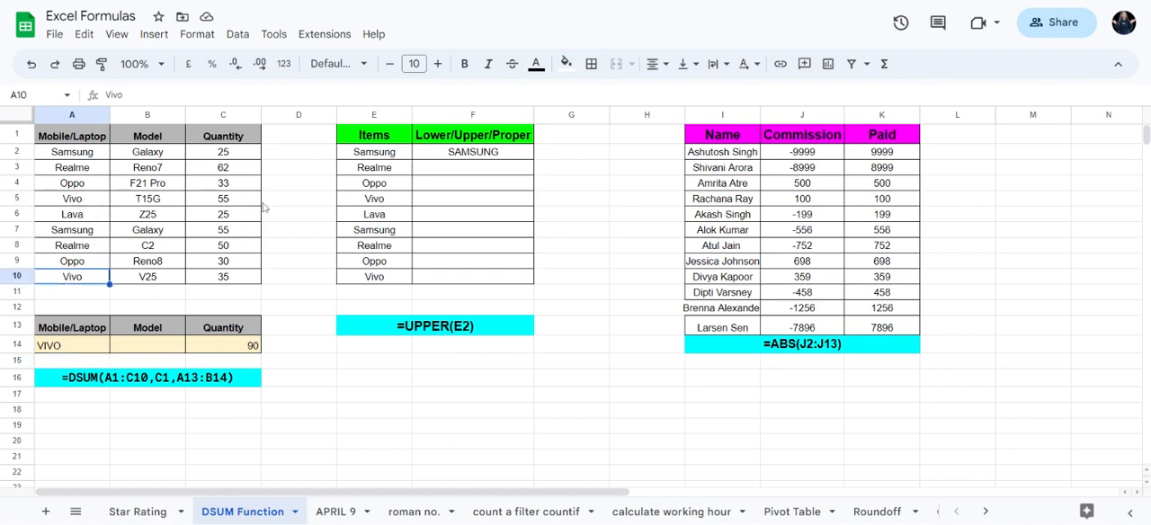
pyautogui.click(223, 204)
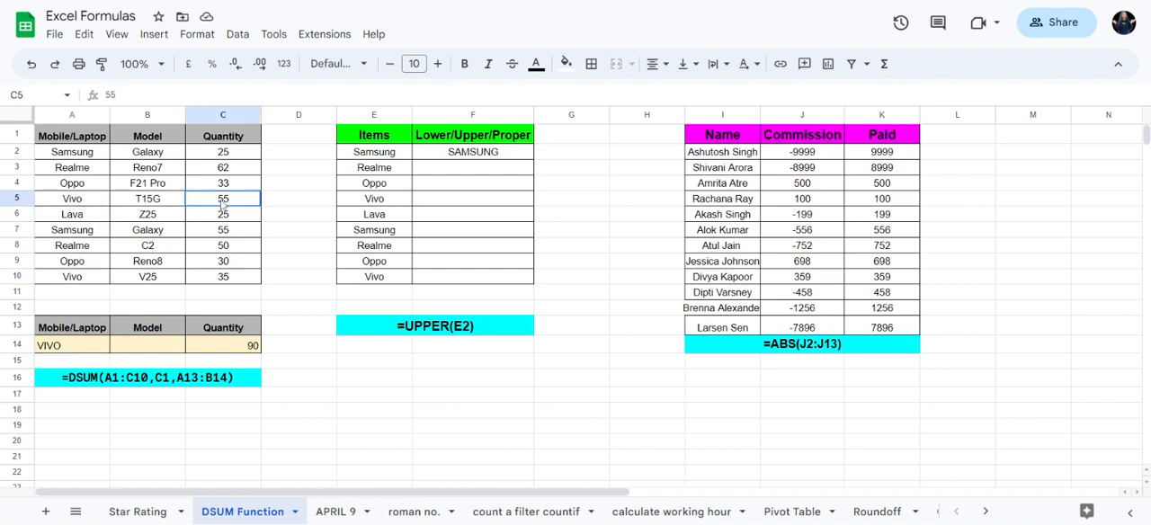
# Step: Check the second Vivo entry in A10 and C10 against the DSUM result in C14
pyautogui.click(71, 277)
pyautogui.click(229, 280)
pyautogui.click(249, 350)
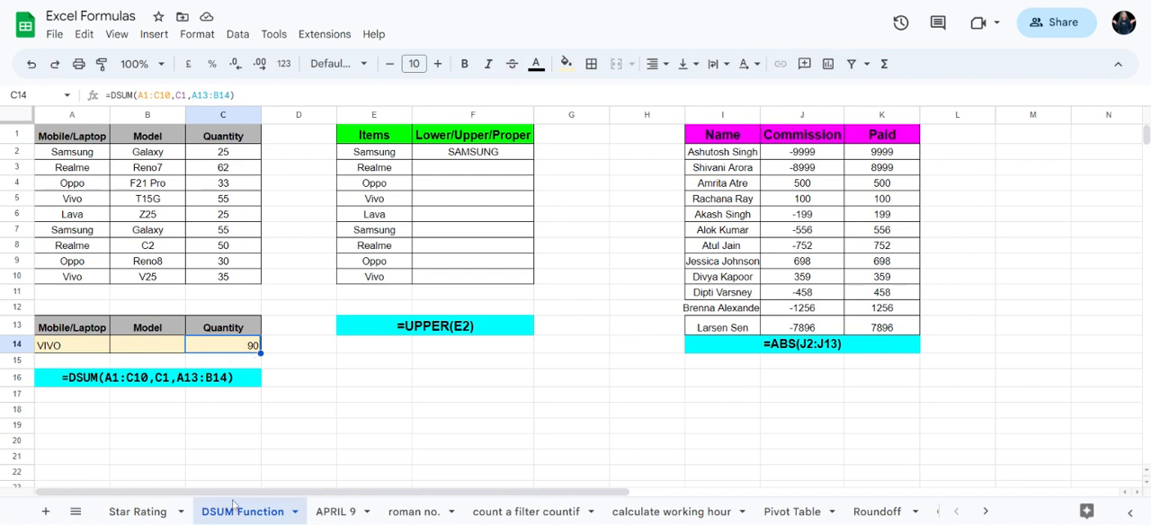
# Step: Set the Mobile/Laptop criterion in A14 to SAMSUNG and check the DSUM result in C14
pyautogui.click(91, 345)
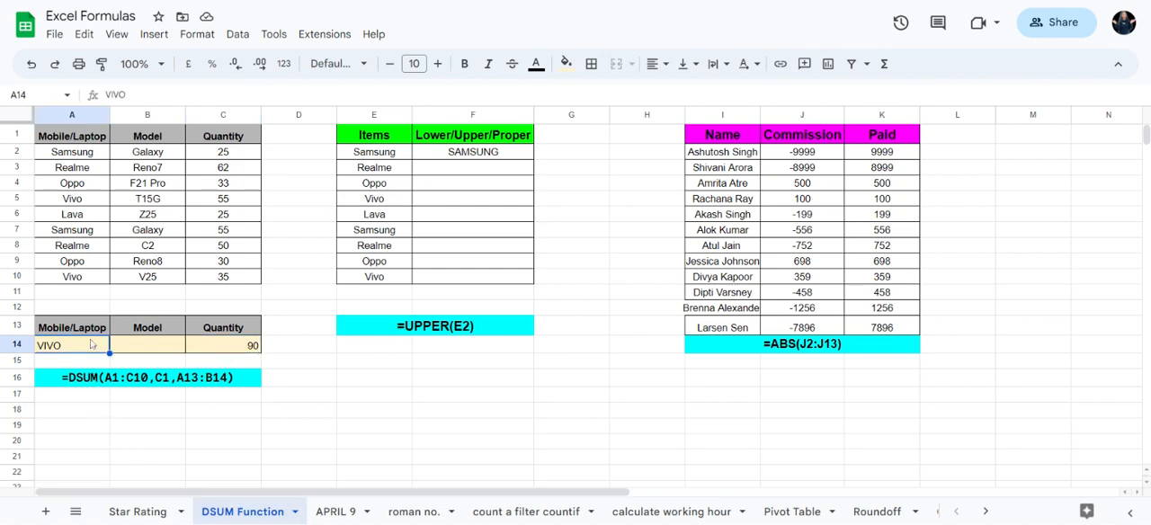
pyautogui.write('SAMSUNG')
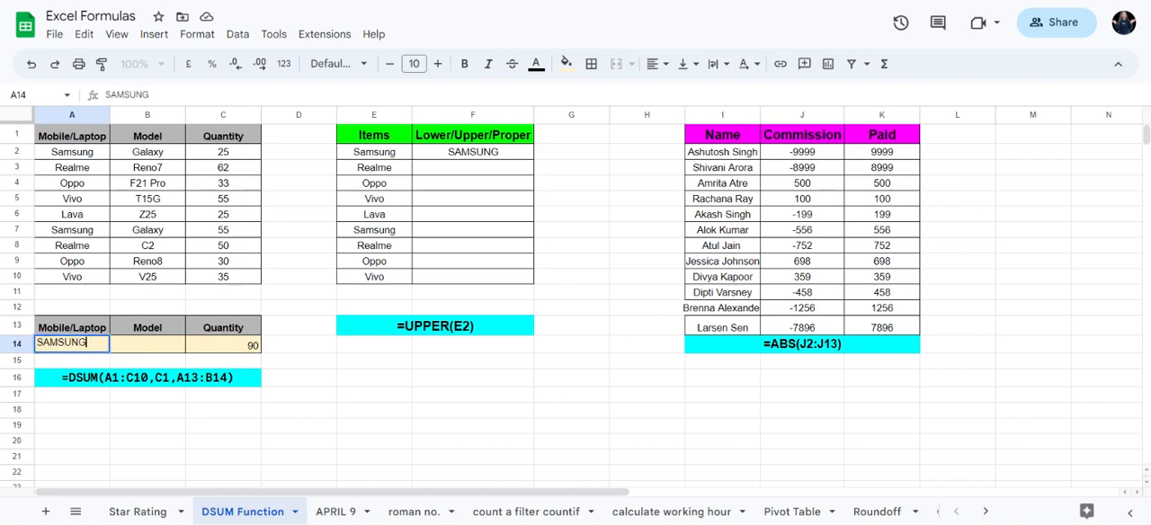
pyautogui.press('Return')
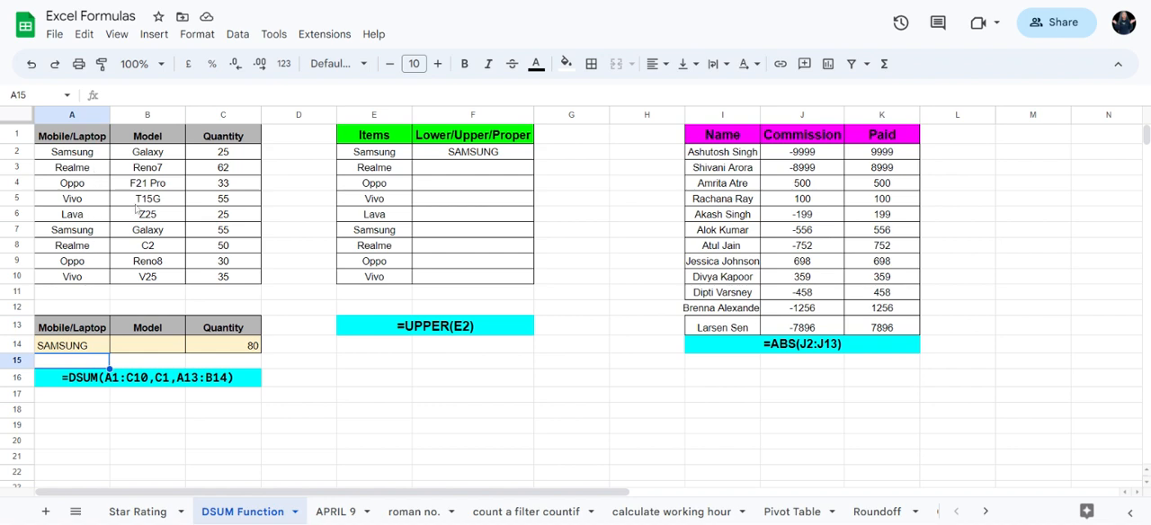
pyautogui.click(252, 346)
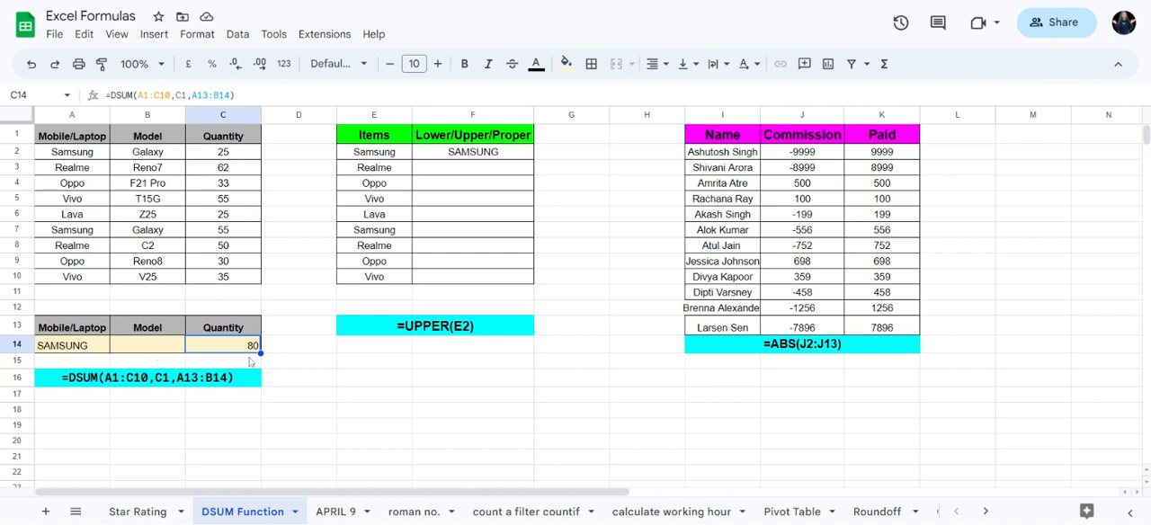
# Step: Review the Items list in E2:E10 and clear the existing UPPER formula from F2
pyautogui.click(446, 204)
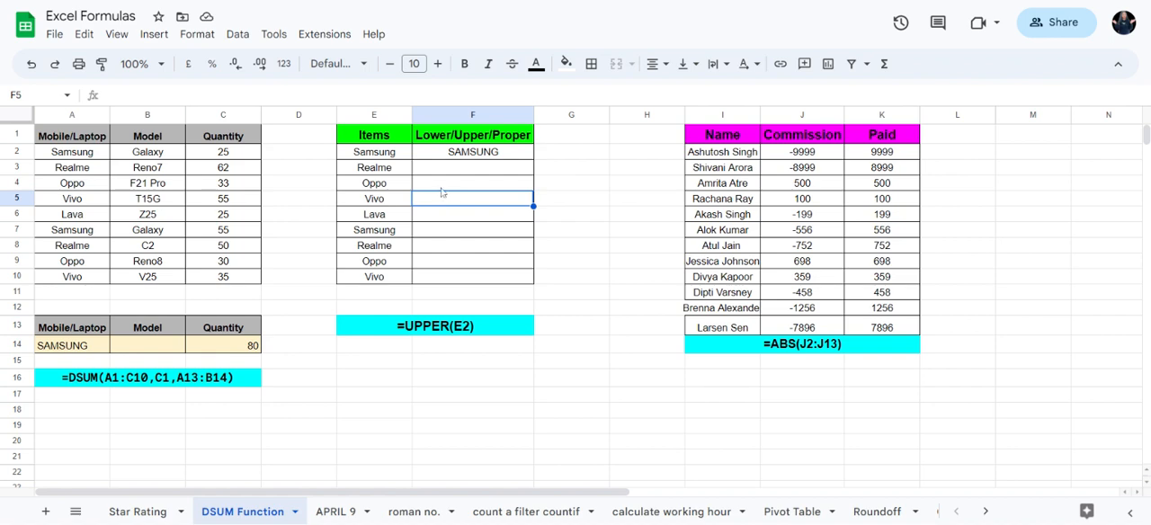
pyautogui.moveTo(393, 155); pyautogui.dragTo(395, 269)
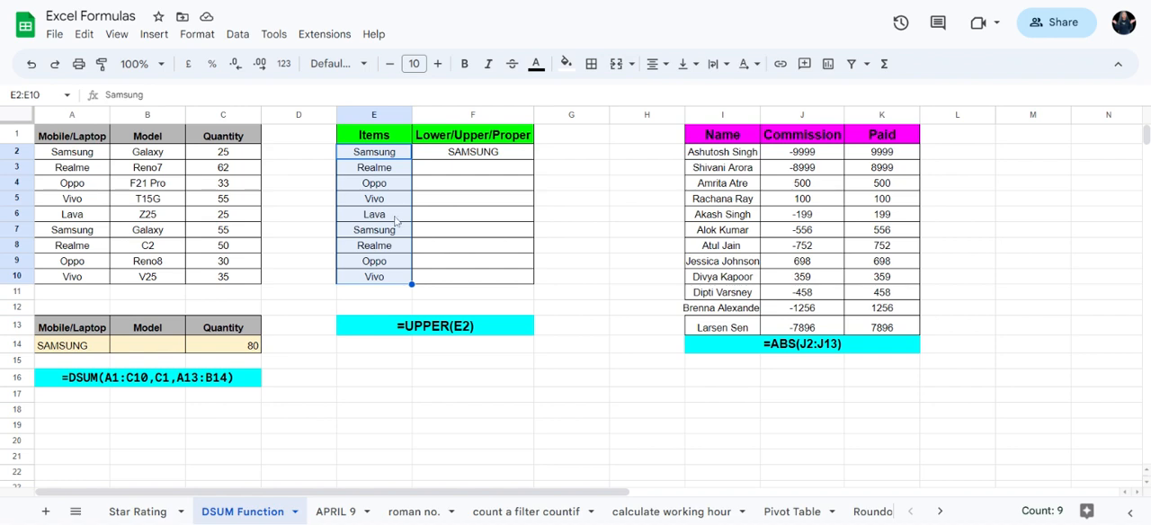
pyautogui.doubleClick(493, 157)
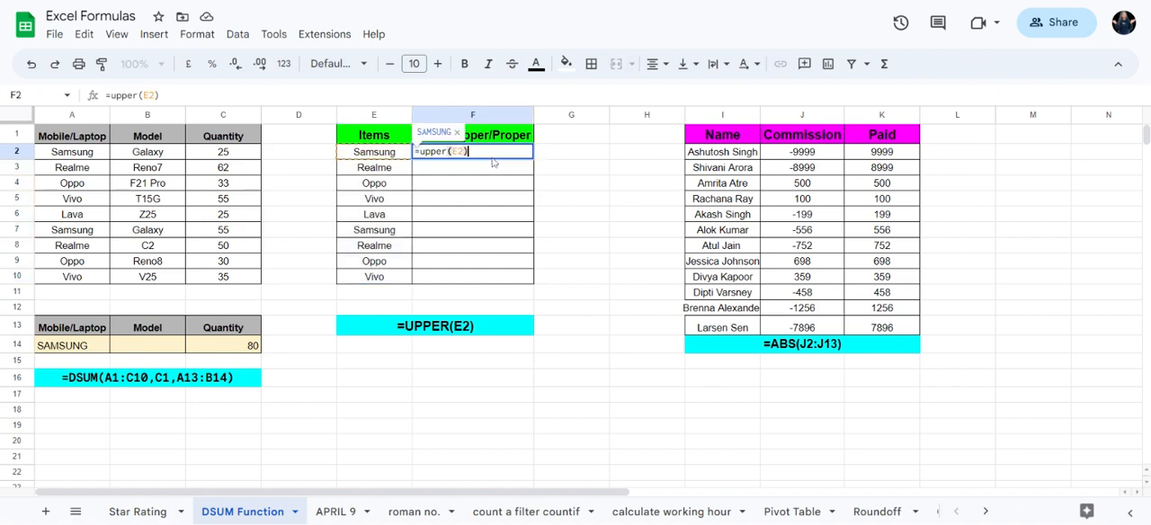
pyautogui.press('BackSpace')
pyautogui.press('BackSpace')
pyautogui.press('BackSpace')
pyautogui.press('BackSpace')
pyautogui.press('BackSpace')
pyautogui.press('BackSpace')
pyautogui.press('BackSpace')
pyautogui.press('BackSpace')
pyautogui.press('BackSpace')
pyautogui.press('BackSpace')
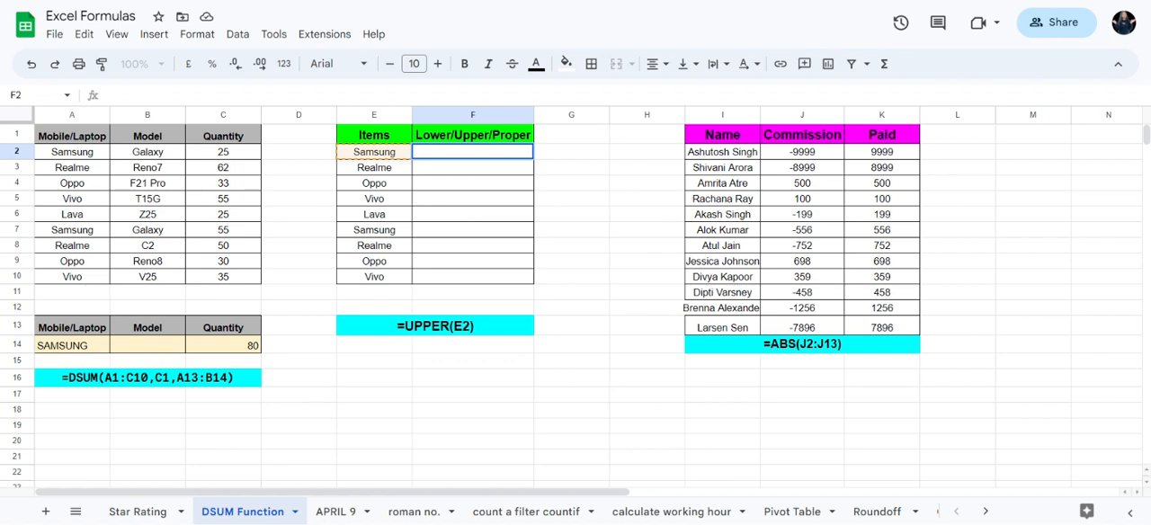
pyautogui.write('=')
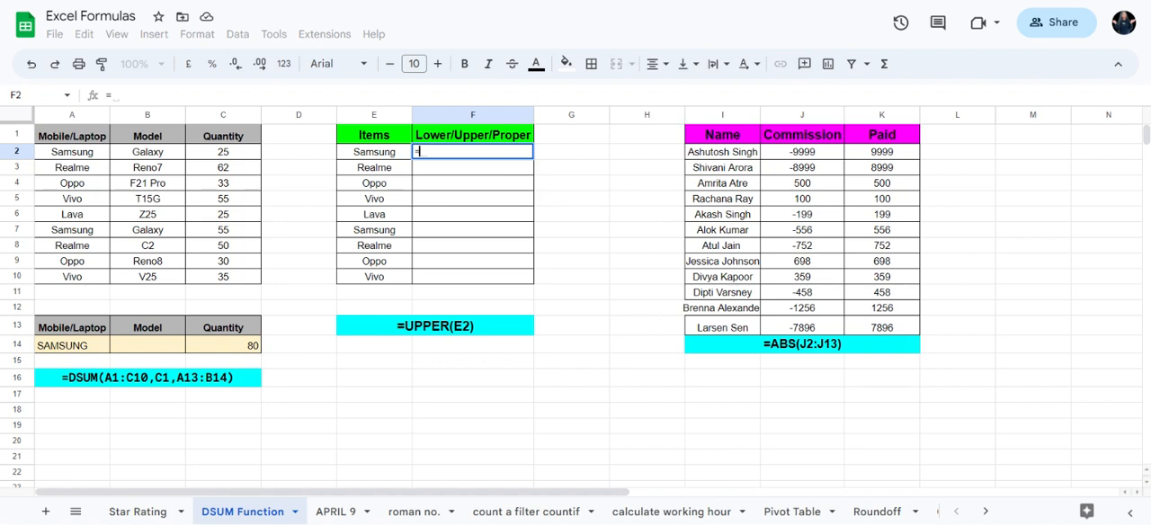
pyautogui.click(369, 154)
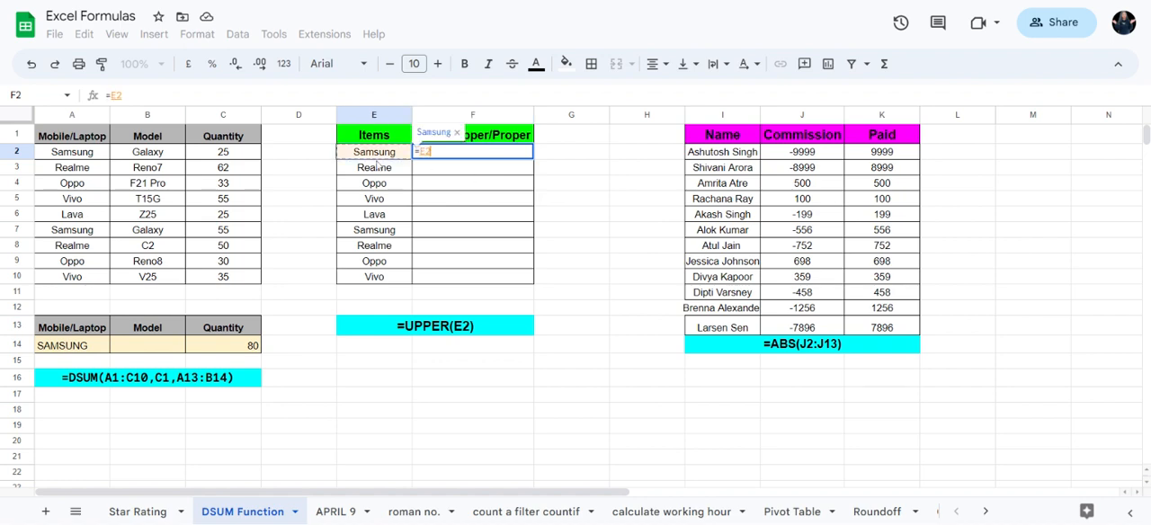
pyautogui.click(417, 276)
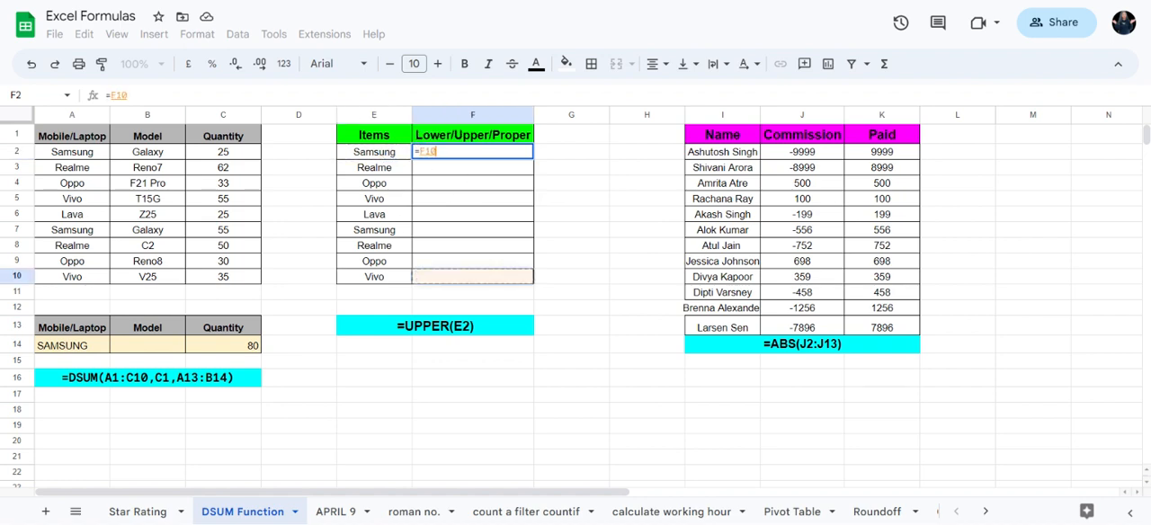
pyautogui.press('BackSpace')
pyautogui.press('BackSpace')
pyautogui.press('BackSpace')
pyautogui.press('BackSpace')
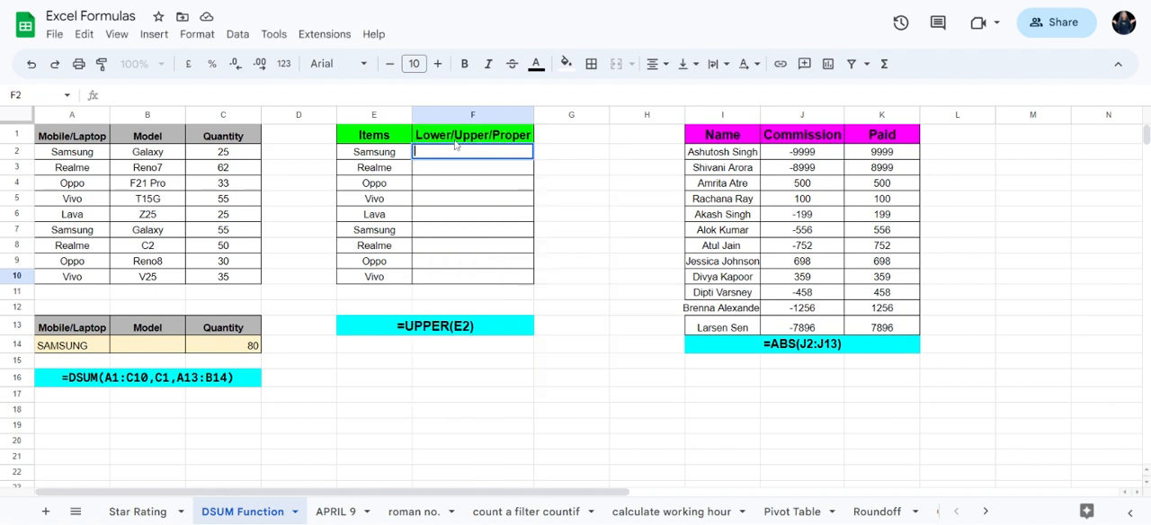
# Step: Change the item text in E2 to the mixed-case spelling SamMsuNg
pyautogui.click(388, 152)
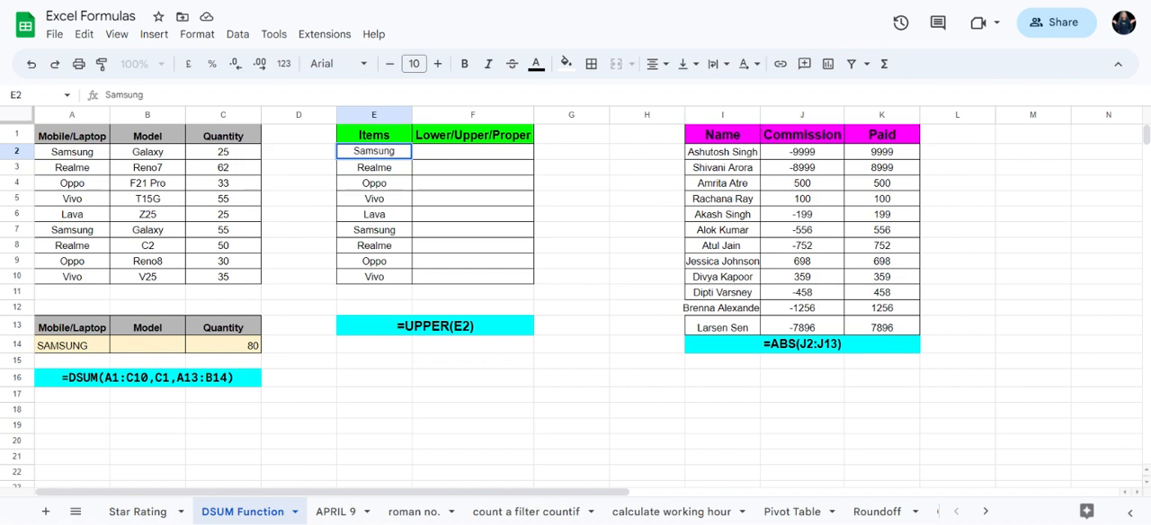
pyautogui.press('Return')
pyautogui.doubleClick(378, 155)
pyautogui.click(390, 151)
pyautogui.press('BackSpace')
pyautogui.write('n')
pyautogui.press('BackSpace')
pyautogui.write('N')
pyautogui.press('Left')
pyautogui.press('BackSpace')
pyautogui.write('mM')
pyautogui.click(490, 193)
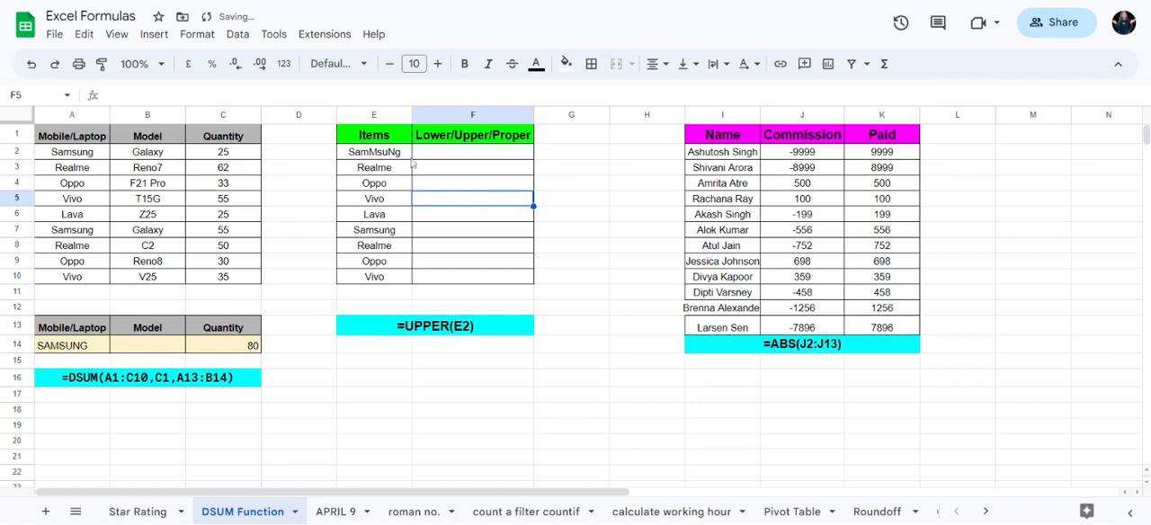
# Step: Enter the formula =PROPER(E2) in F2 to capitalise the item name properly
pyautogui.click(450, 158)
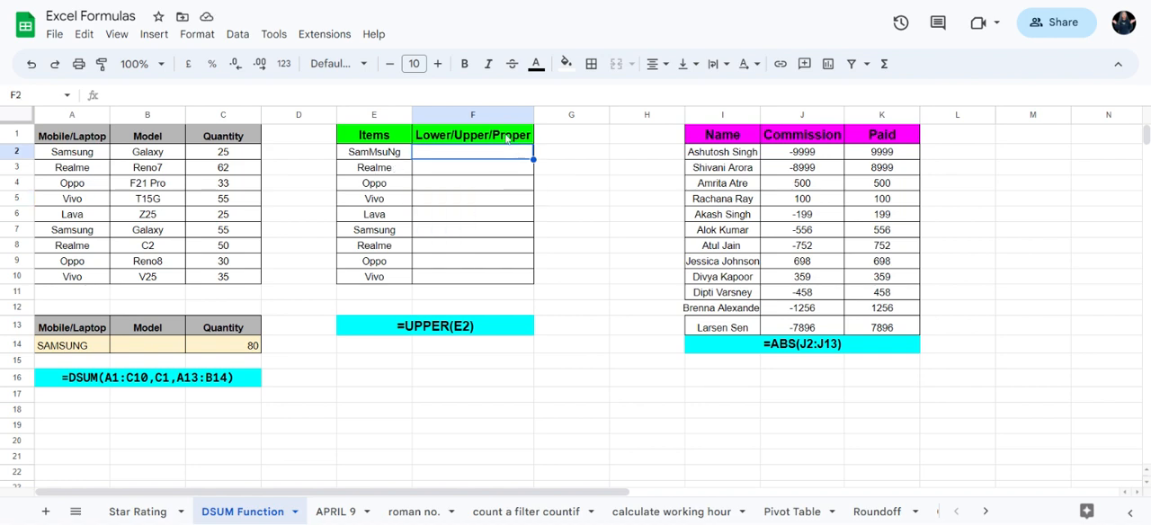
pyautogui.write('=')
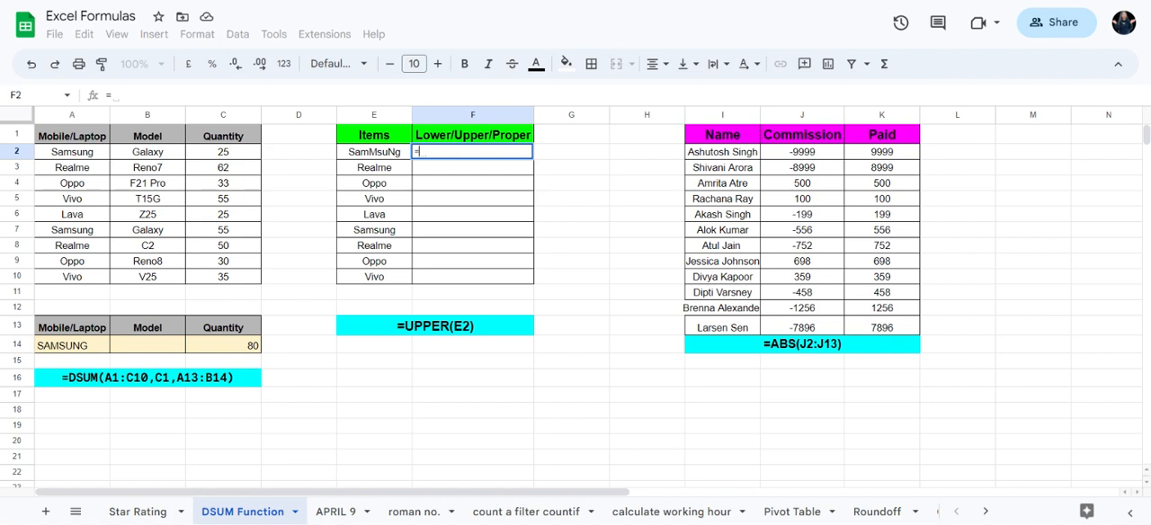
pyautogui.write('PROPER(')
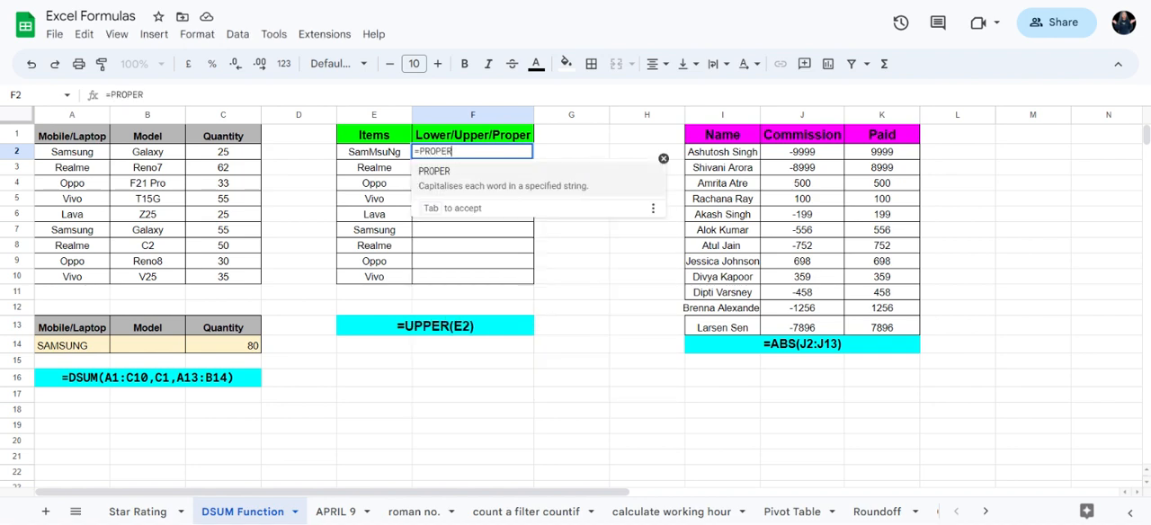
pyautogui.click(390, 154)
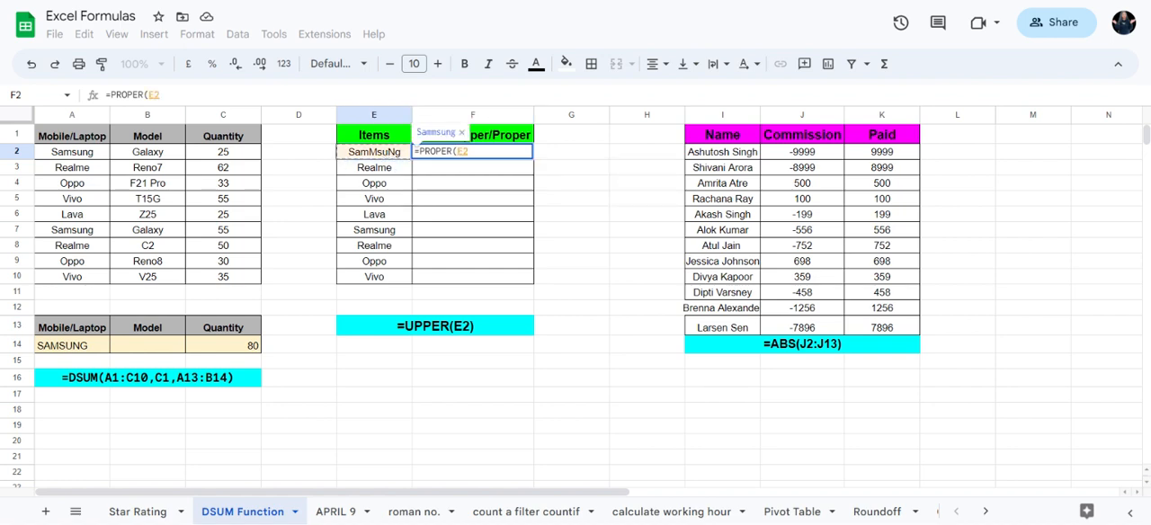
pyautogui.write(')')
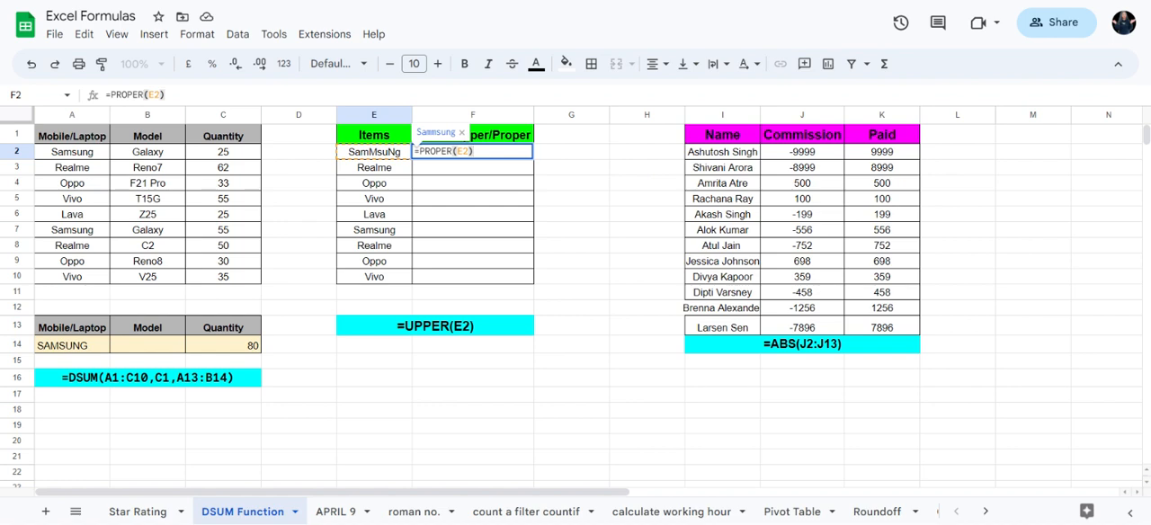
pyautogui.press('Return')
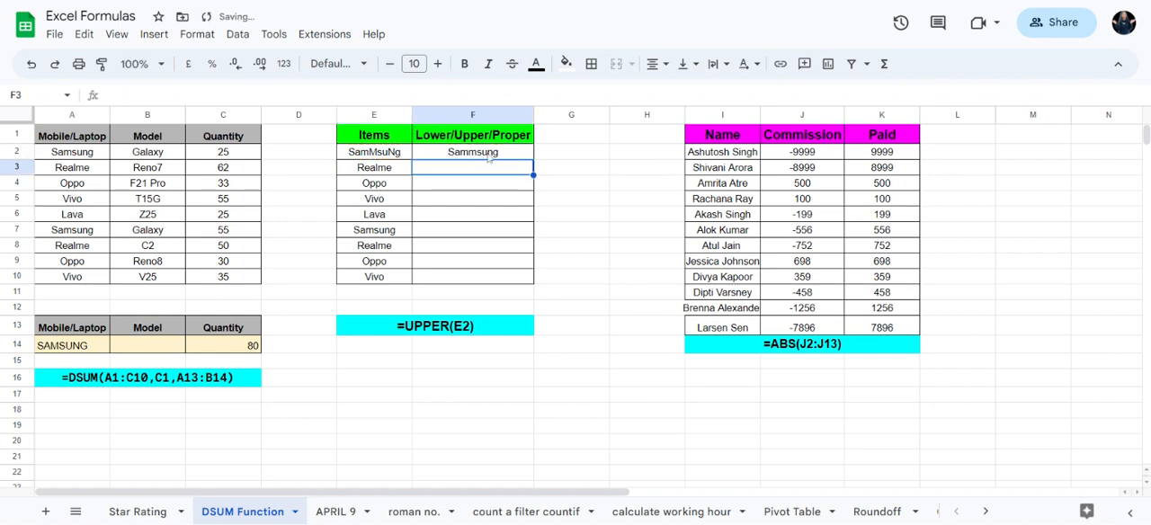
# Step: Replace PROPER with UPPER in the F2 formula so that it reads =UPPER(E2)
pyautogui.click(396, 156)
pyautogui.doubleClick(472, 155)
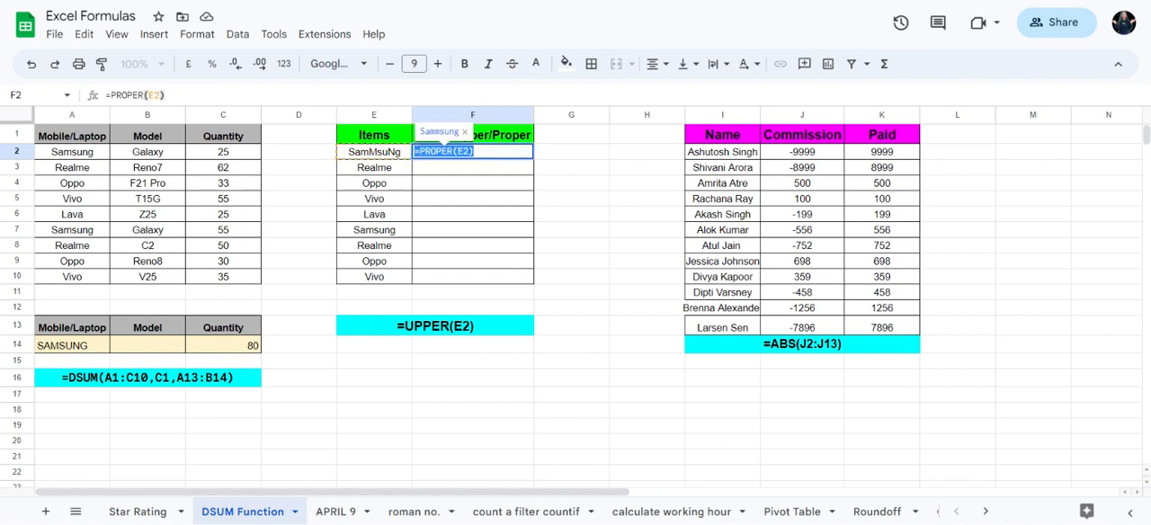
pyautogui.click(463, 198)
pyautogui.click(476, 153)
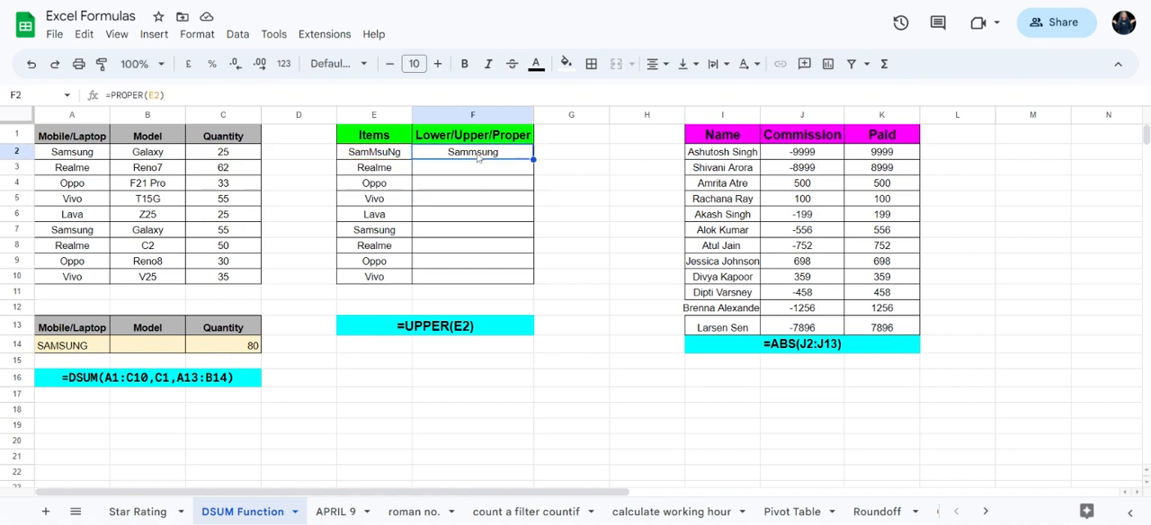
pyautogui.doubleClick(477, 153)
pyautogui.click(477, 152)
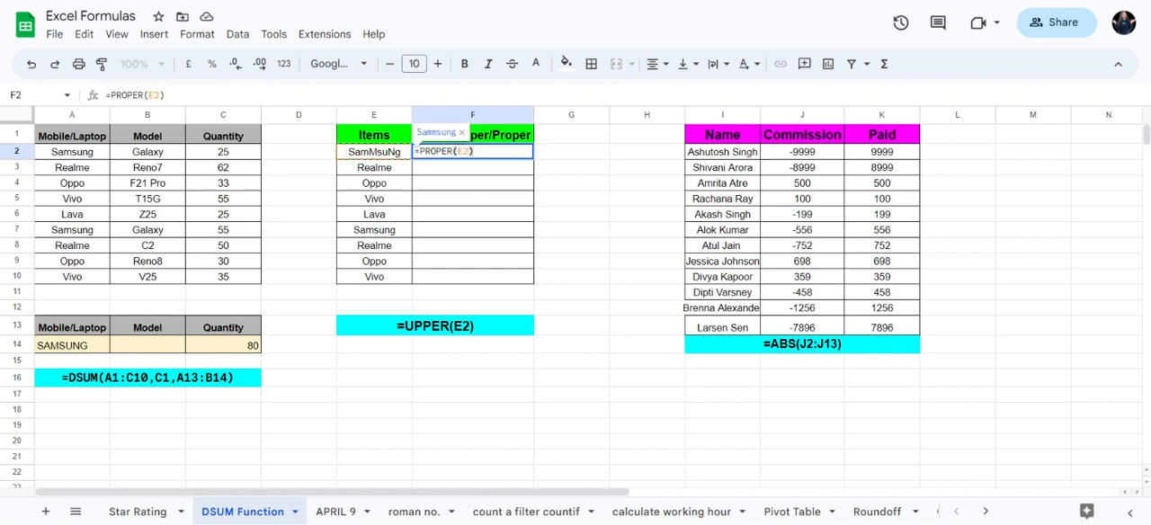
pyautogui.press('Left')
pyautogui.press('Left')
pyautogui.press('Left')
pyautogui.press('Left')
pyautogui.press('BackSpace')
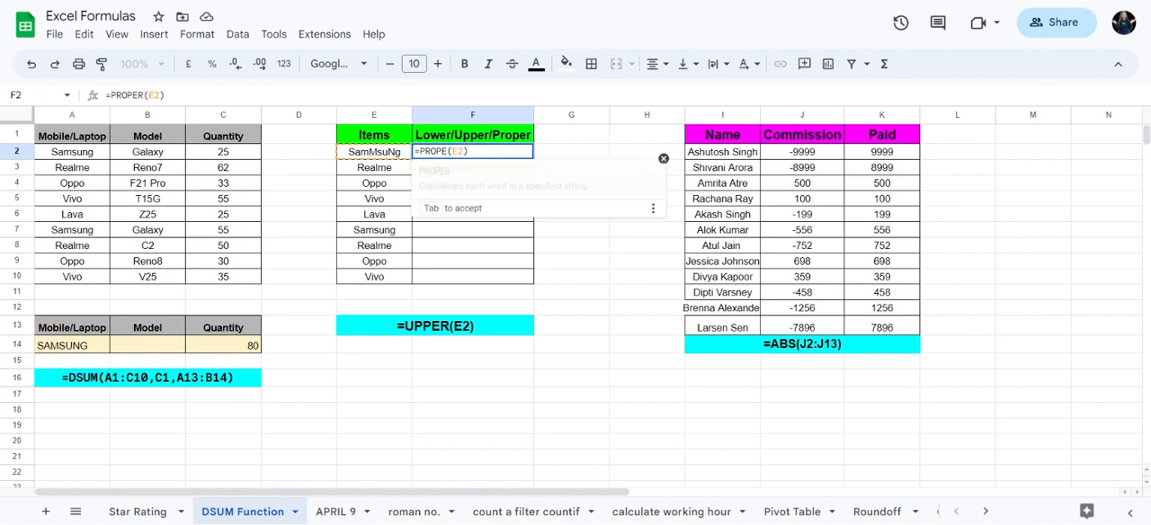
pyautogui.press('BackSpace')
pyautogui.press('BackSpace')
pyautogui.press('BackSpace')
pyautogui.press('BackSpace')
pyautogui.press('BackSpace')
pyautogui.write('U')
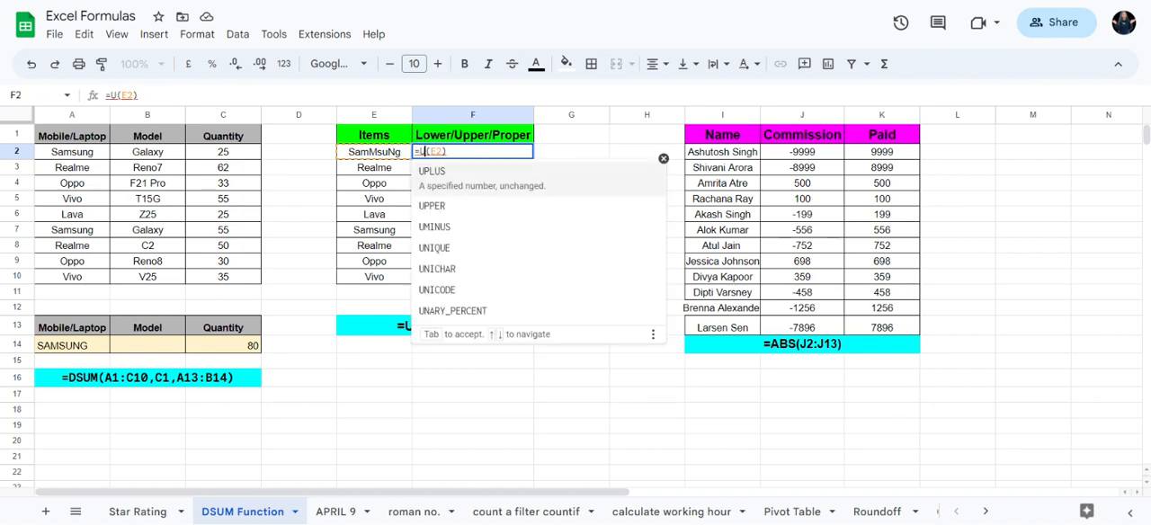
pyautogui.write('PPER')
pyautogui.press('Right')
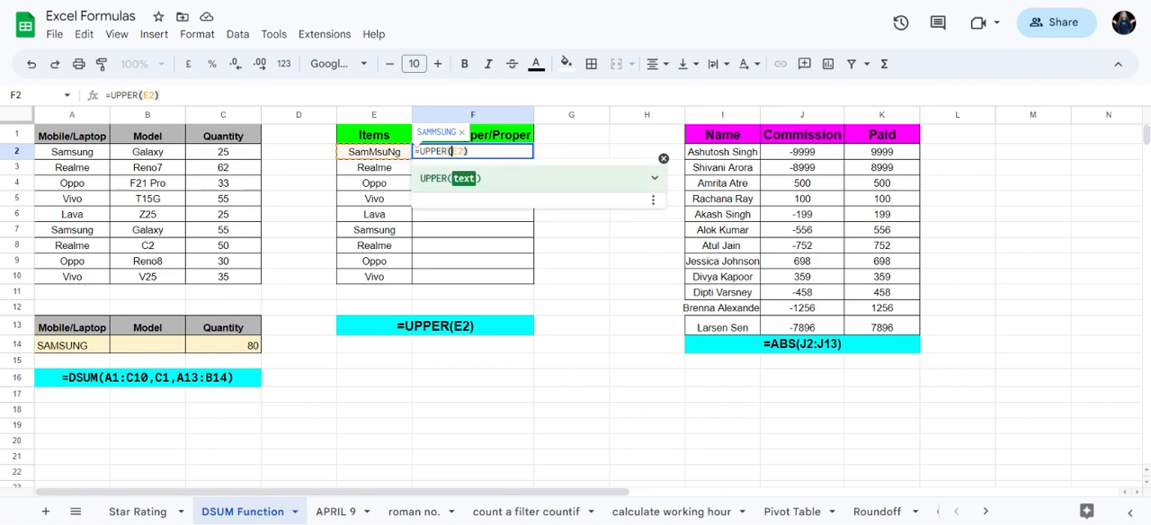
pyautogui.press('Return')
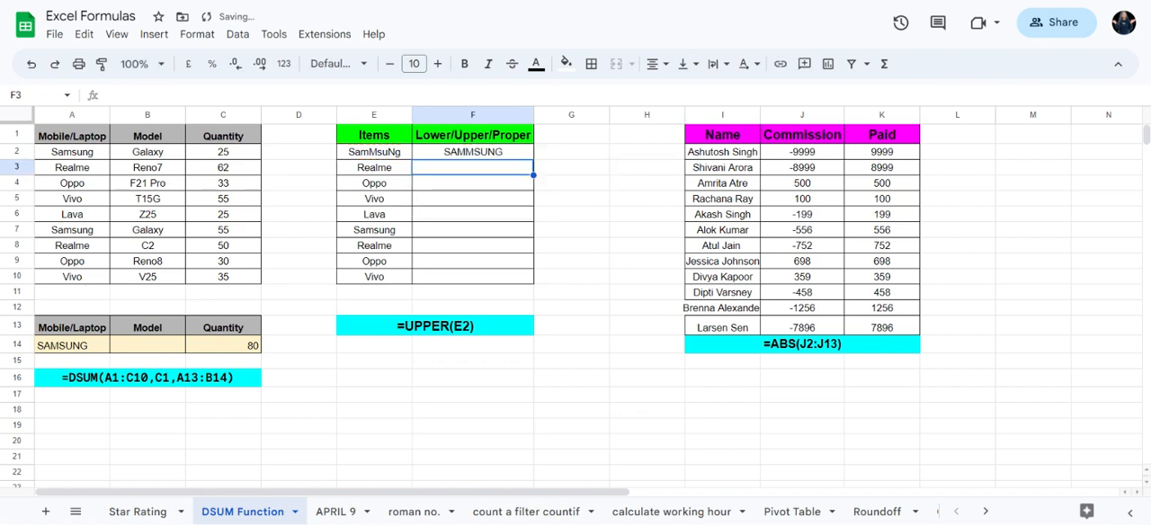
# Step: Change the function in F2 to LOWER so that the formula reads =LOWER(E2)
pyautogui.click(490, 214)
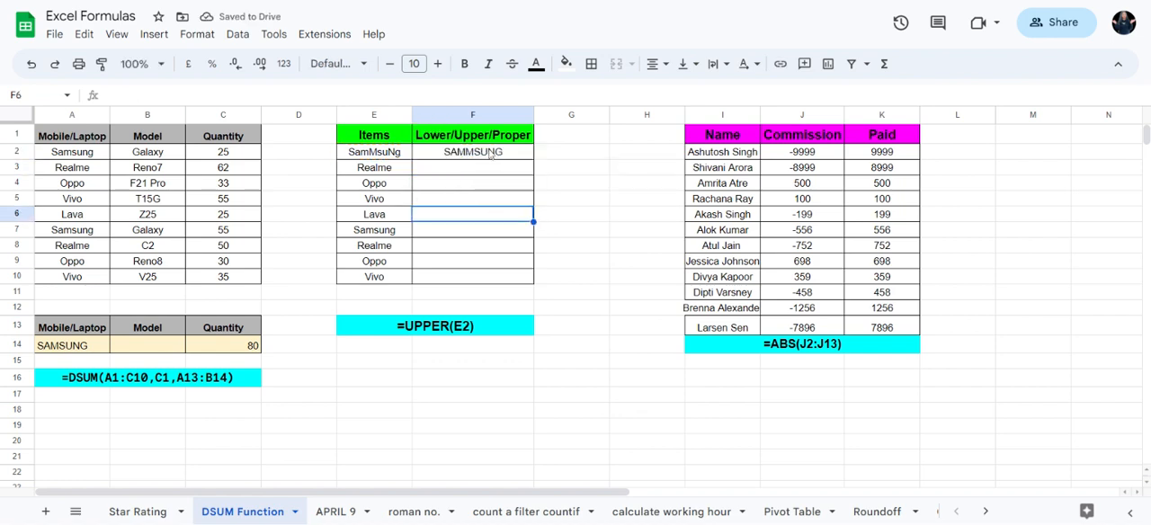
pyautogui.tripleClick(491, 154)
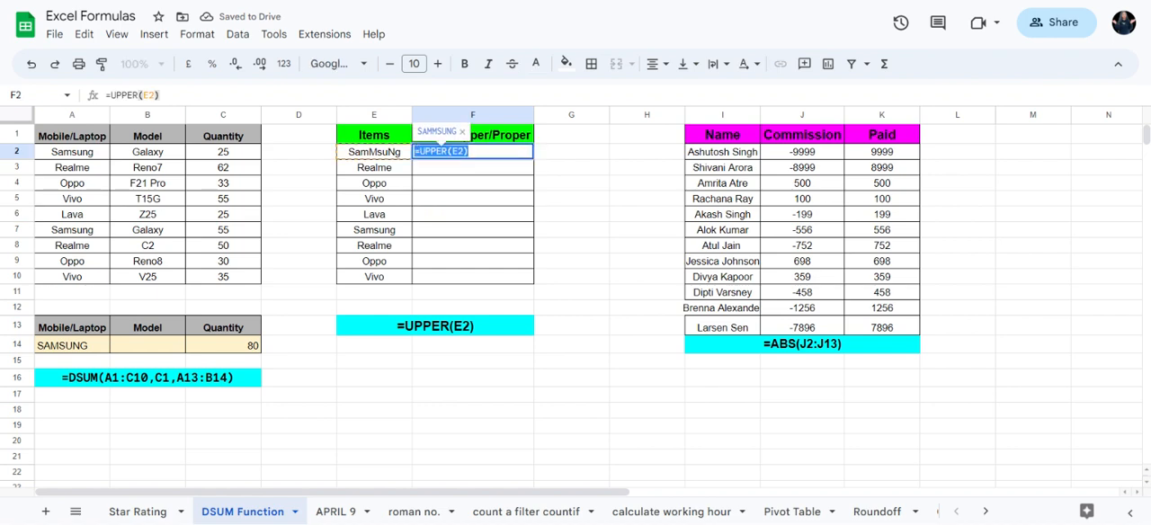
pyautogui.click(448, 152)
pyautogui.press('BackSpace')
pyautogui.press('BackSpace')
pyautogui.press('BackSpace')
pyautogui.press('BackSpace')
pyautogui.press('BackSpace')
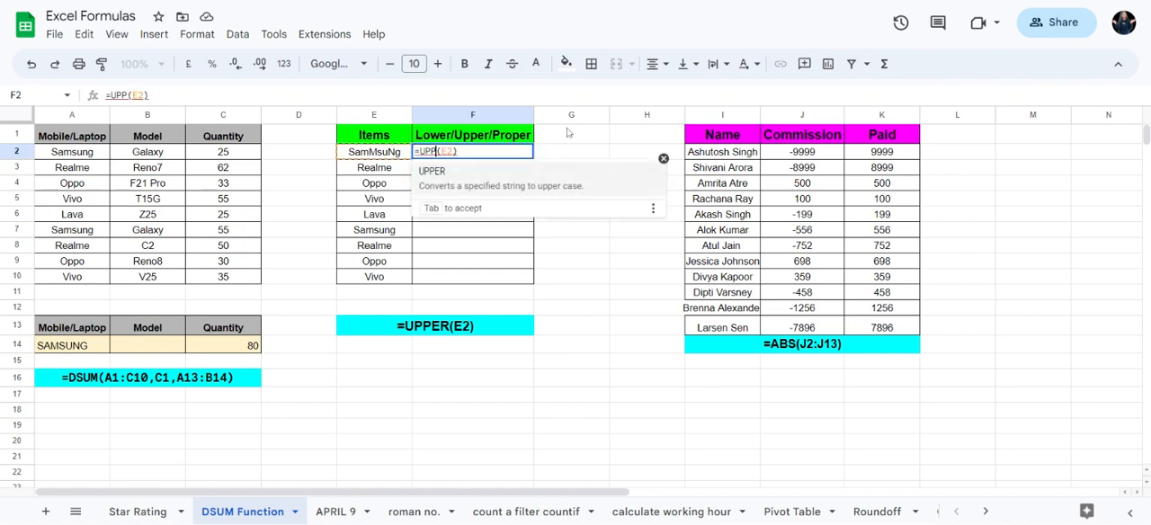
pyautogui.write('LP')
pyautogui.press('BackSpace')
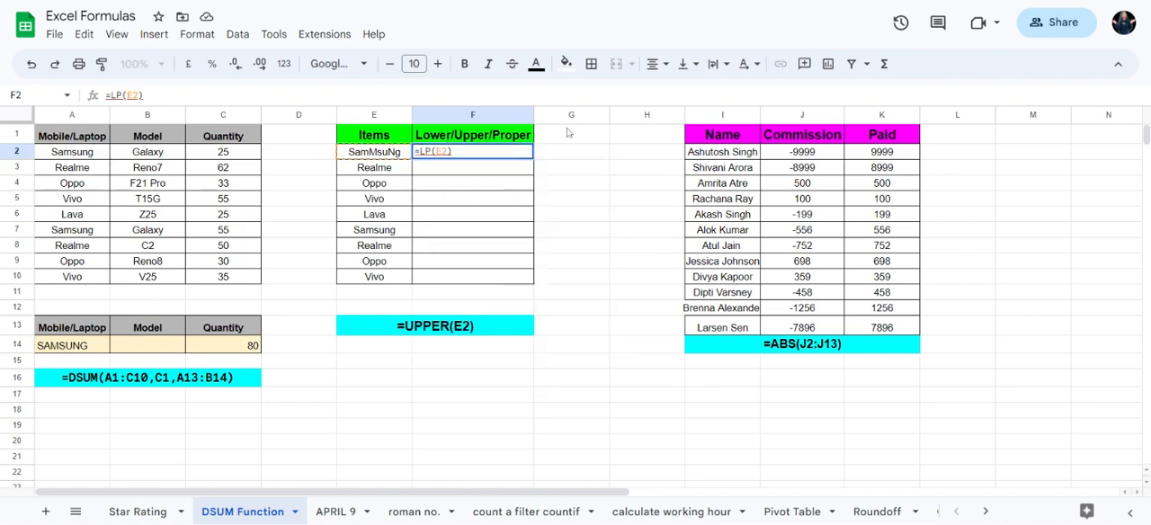
pyautogui.write('OWER')
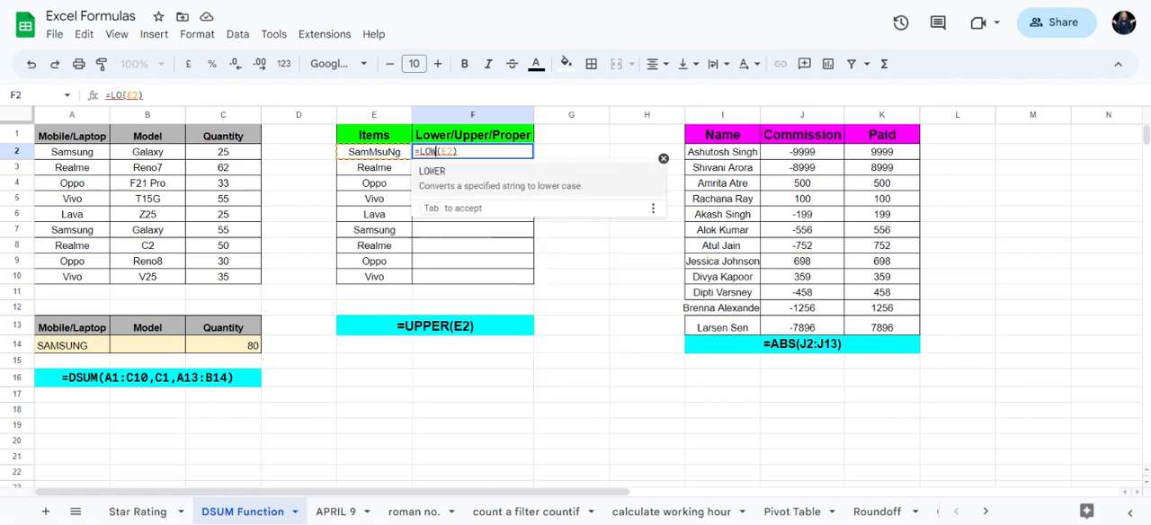
pyautogui.press('Tab')
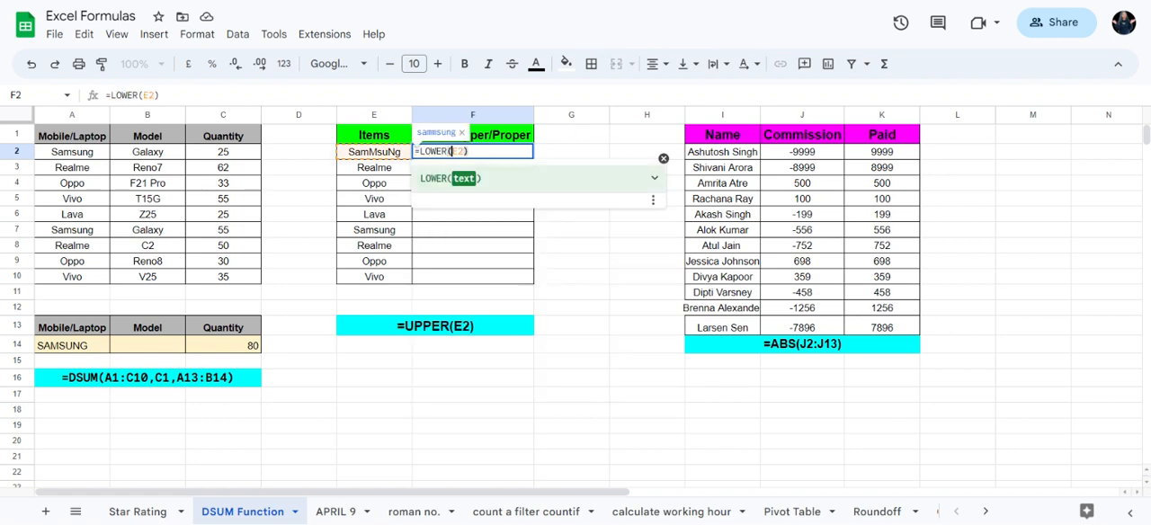
pyautogui.press('Return')
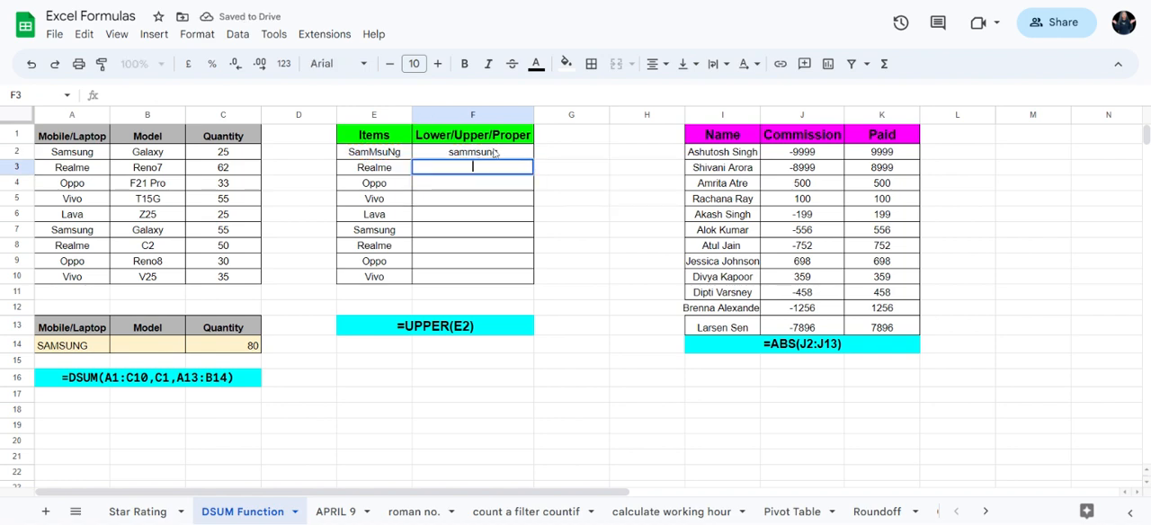
# Step: Widen the Name column I slightly so that the full names fit in their cells
pyautogui.press('Down')
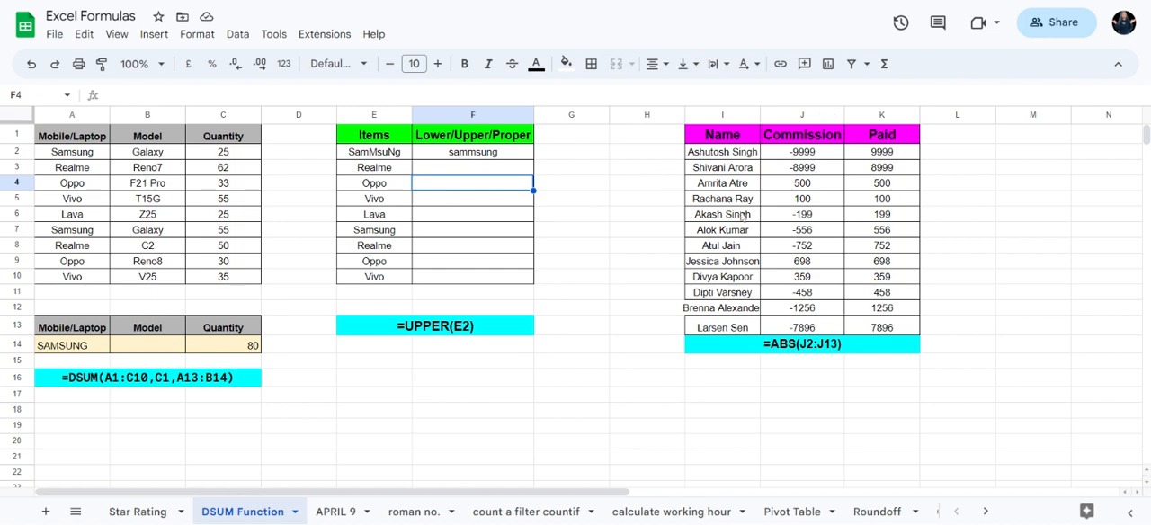
pyautogui.moveTo(760, 114); pyautogui.dragTo(772, 114)
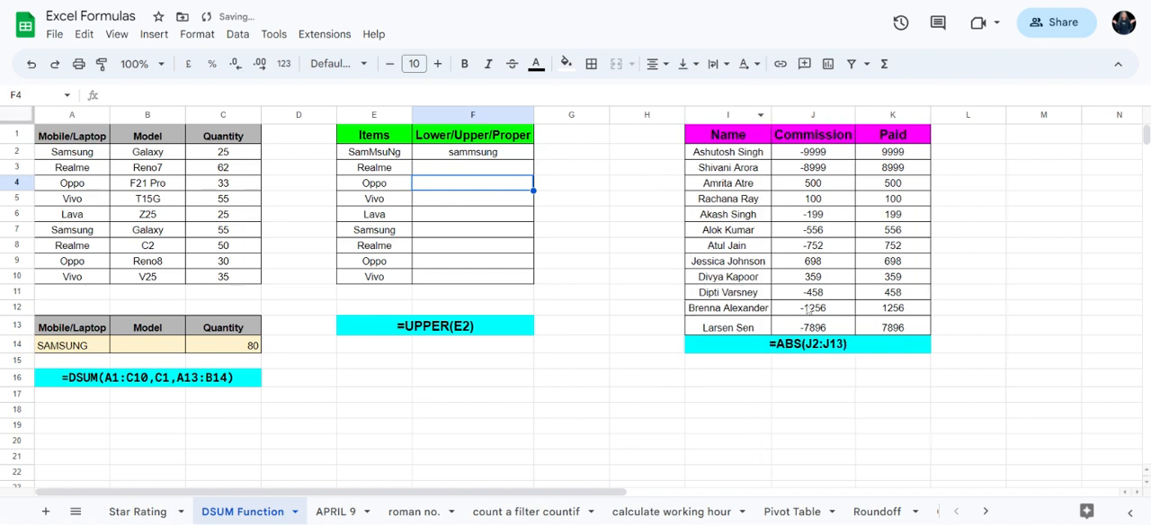
# Step: Examine the names and the positive and negative amounts in the Commission column, J2:J13
pyautogui.click(809, 200)
pyautogui.click(802, 141)
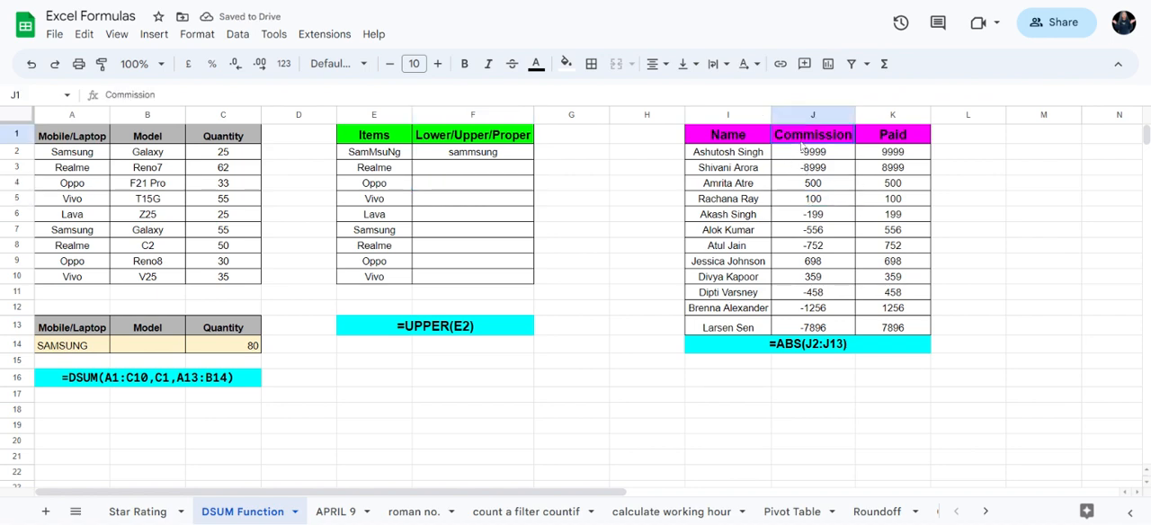
pyautogui.moveTo(724, 157); pyautogui.dragTo(758, 342)
pyautogui.moveTo(815, 155); pyautogui.dragTo(835, 329)
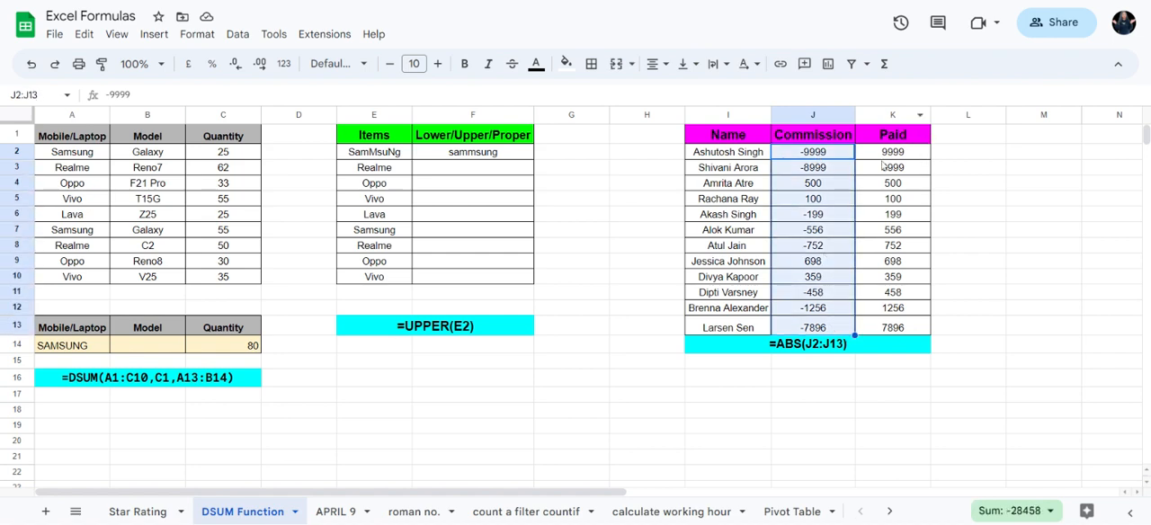
pyautogui.click(852, 157)
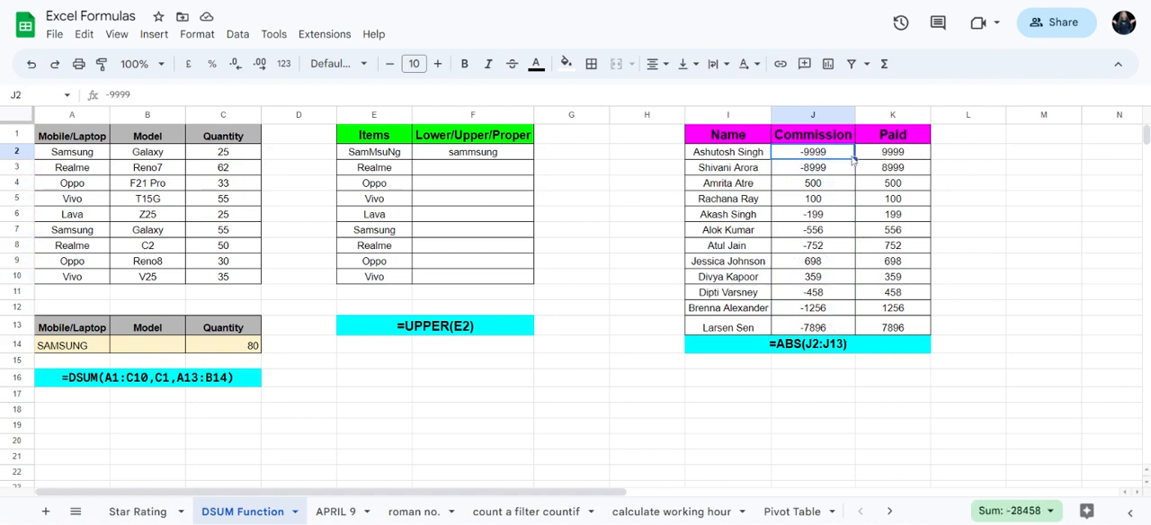
pyautogui.doubleClick(820, 155)
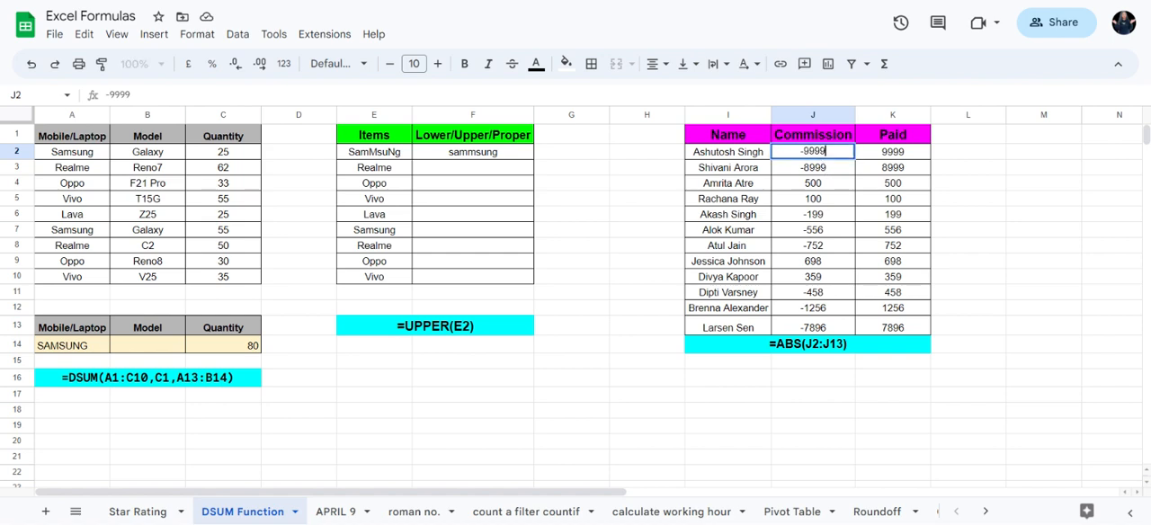
pyautogui.press('Return')
pyautogui.press('Return')
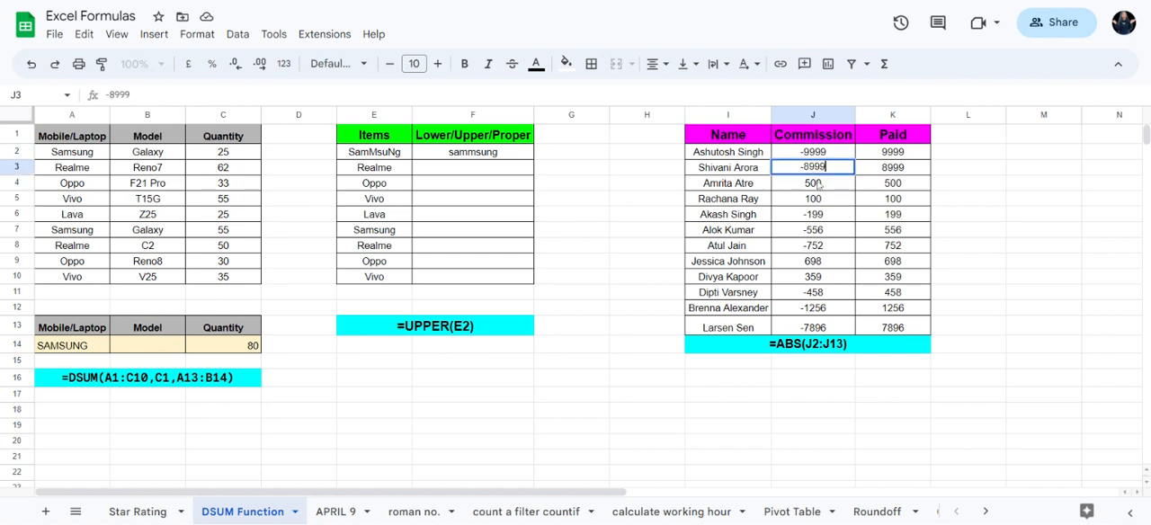
pyautogui.click(818, 184)
pyautogui.click(820, 200)
pyautogui.click(821, 188)
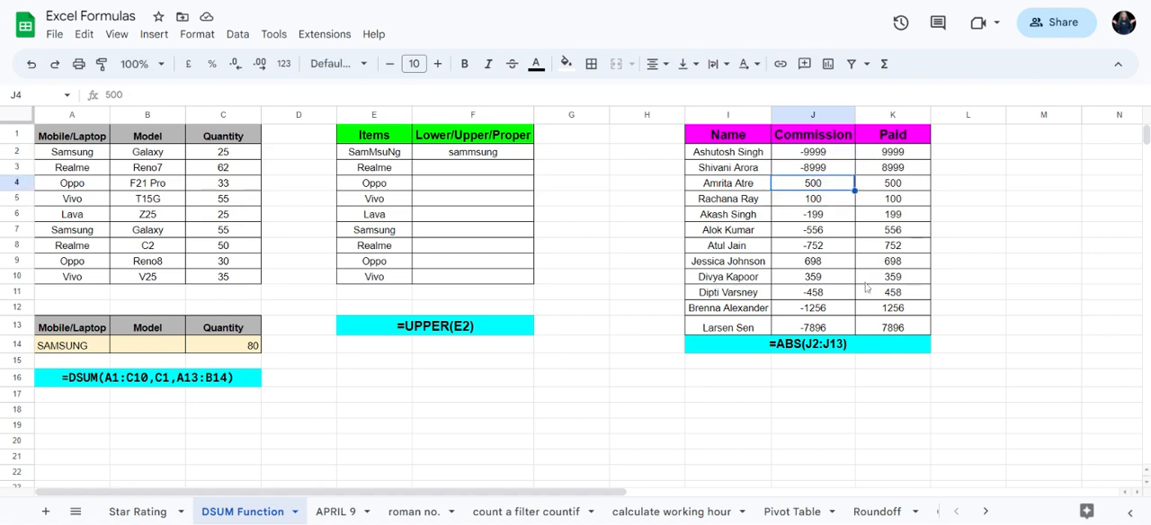
# Step: Inspect the existing formula behind the first Paid value in K2
pyautogui.click(899, 155)
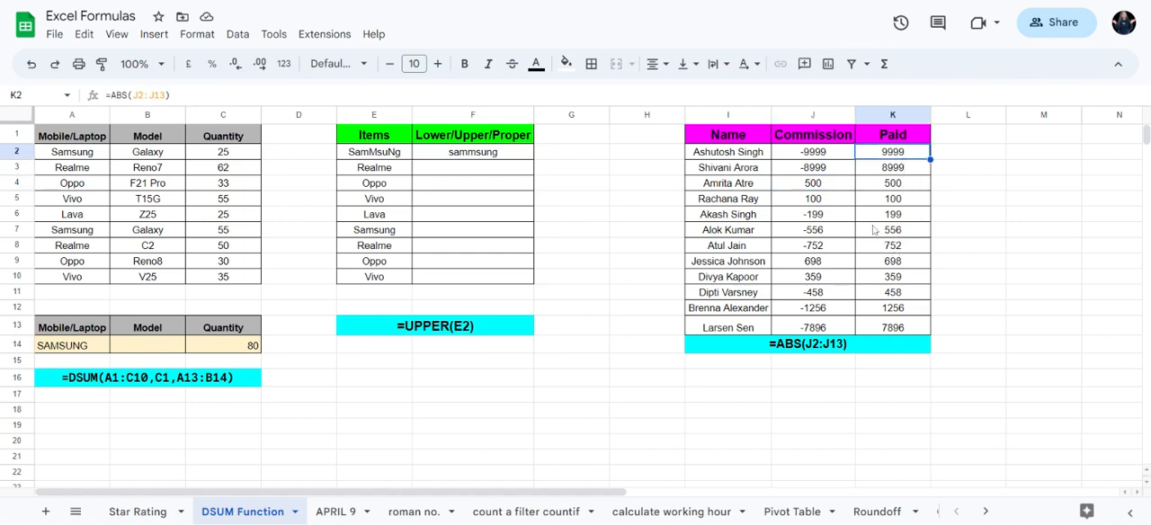
pyautogui.doubleClick(892, 153)
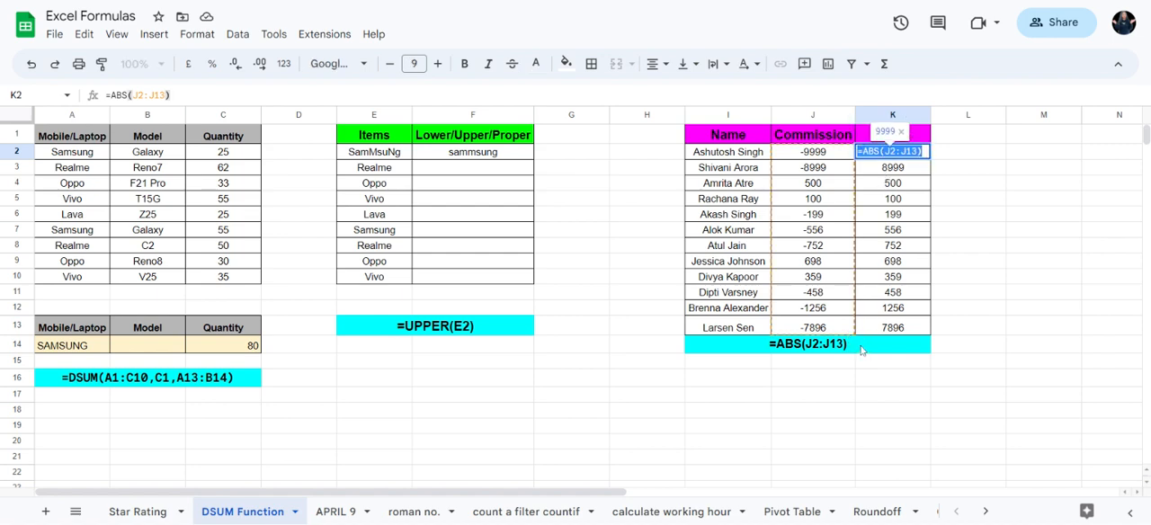
pyautogui.press('Return')
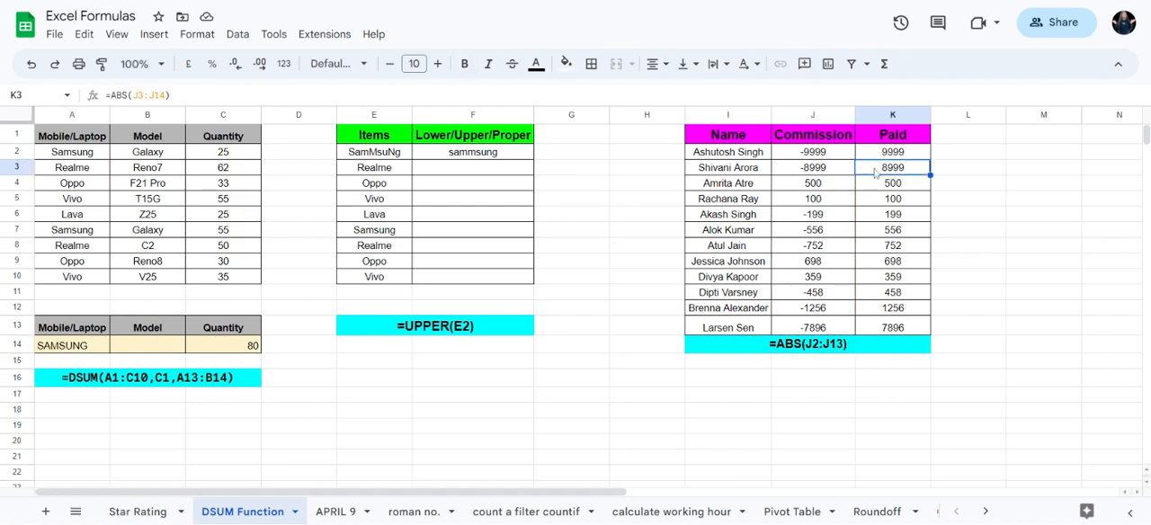
# Step: Clear the Paid values in K2:K13 and enter the formula =ABS(J2:J13) in K2
pyautogui.moveTo(890, 154); pyautogui.dragTo(897, 336)
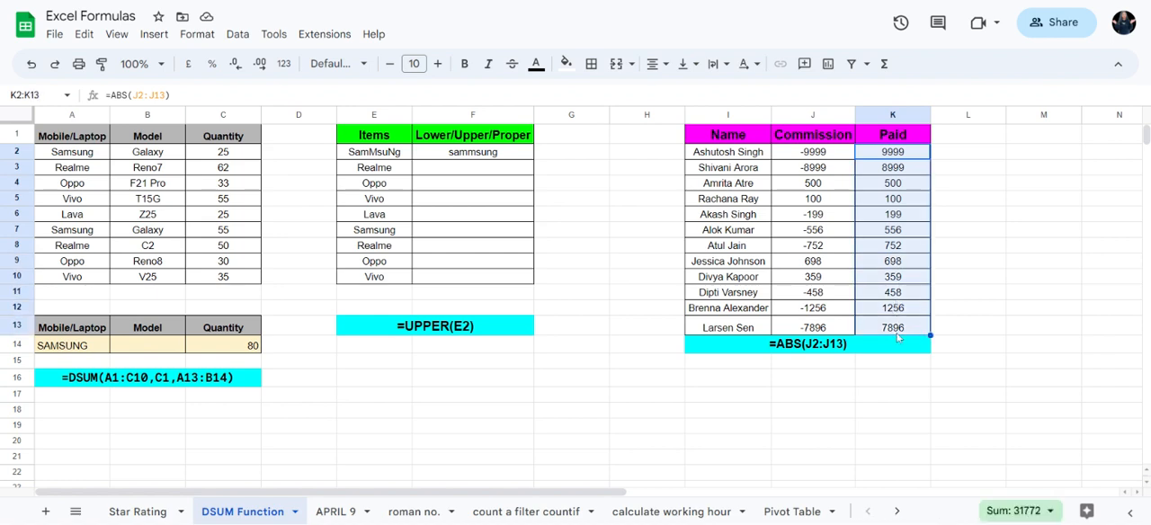
pyautogui.press('Delete')
pyautogui.click(879, 157)
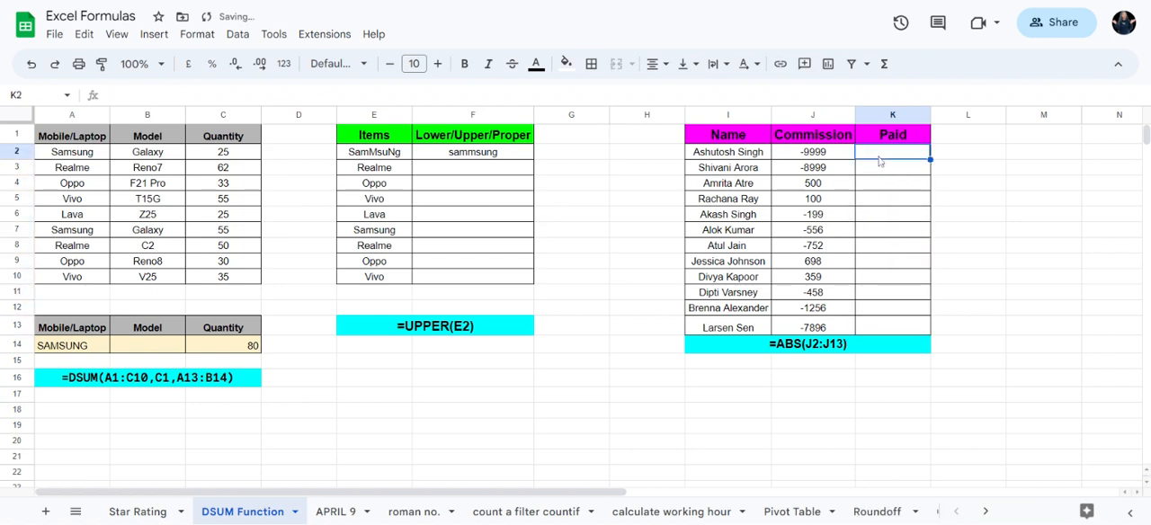
pyautogui.write('=')
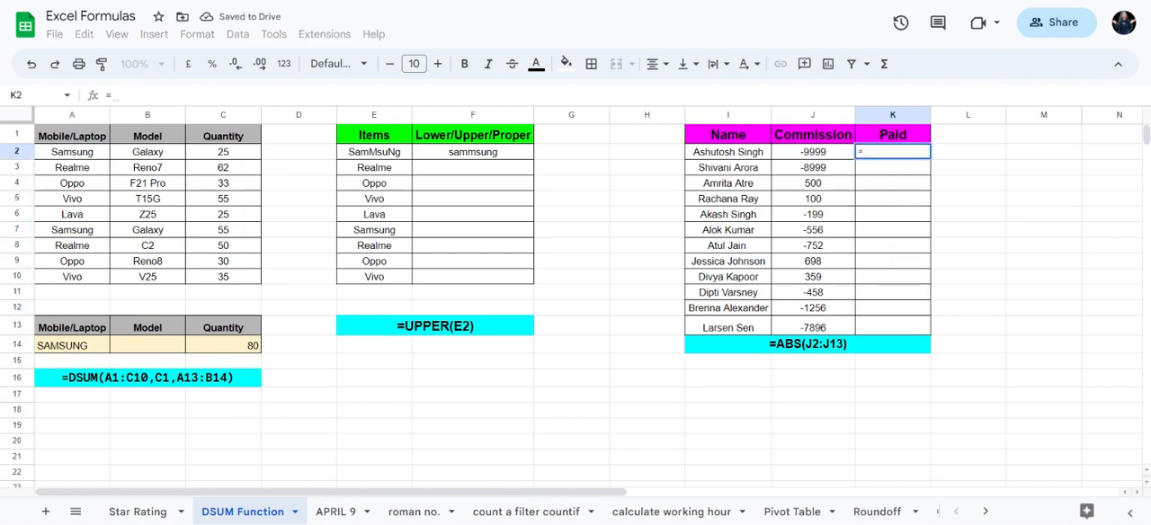
pyautogui.write('ABS')
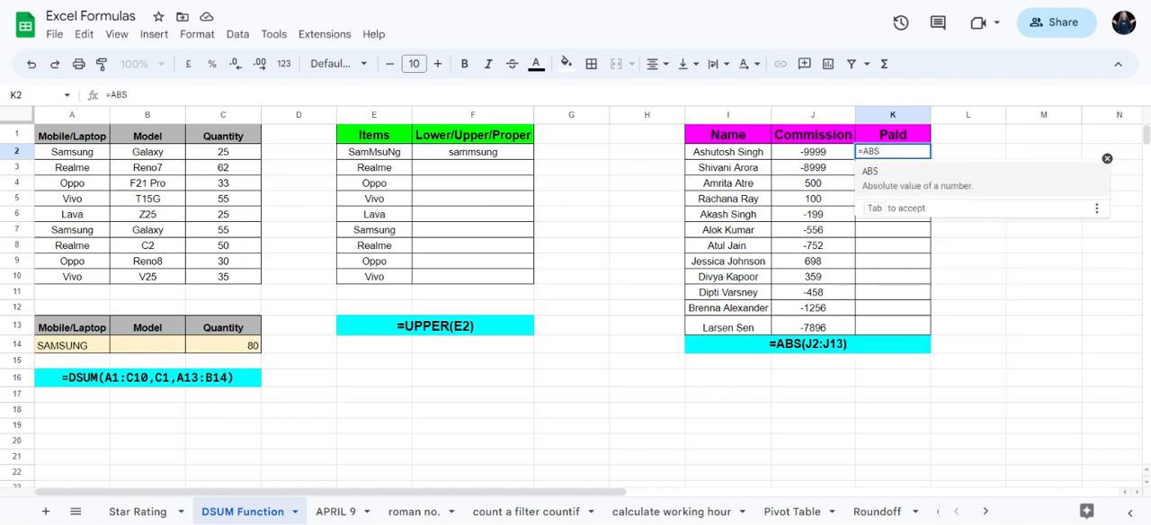
pyautogui.write('(')
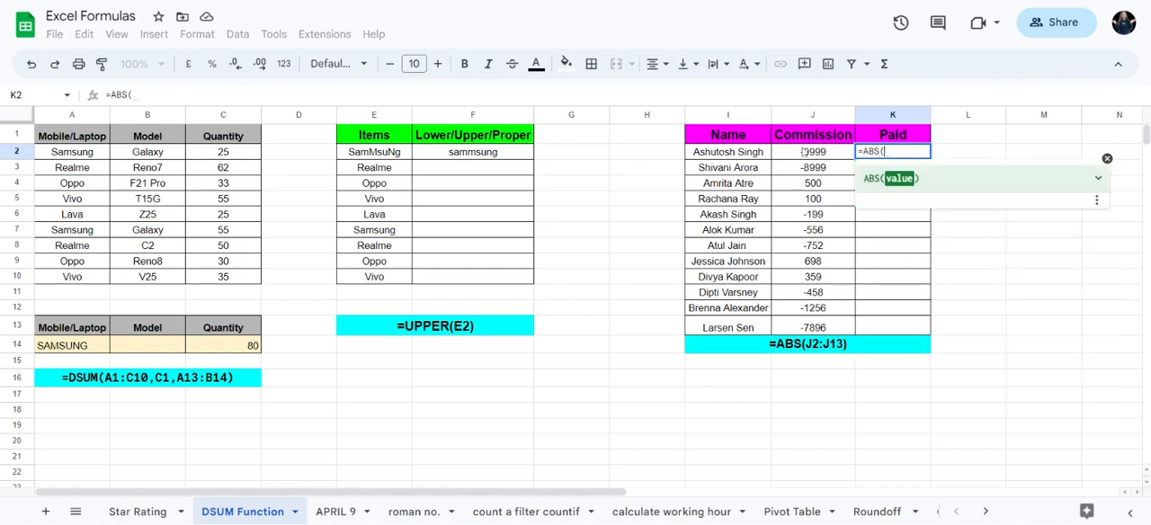
pyautogui.moveTo(813, 157); pyautogui.dragTo(814, 230)
pyautogui.moveTo(818, 290); pyautogui.dragTo(820, 335)
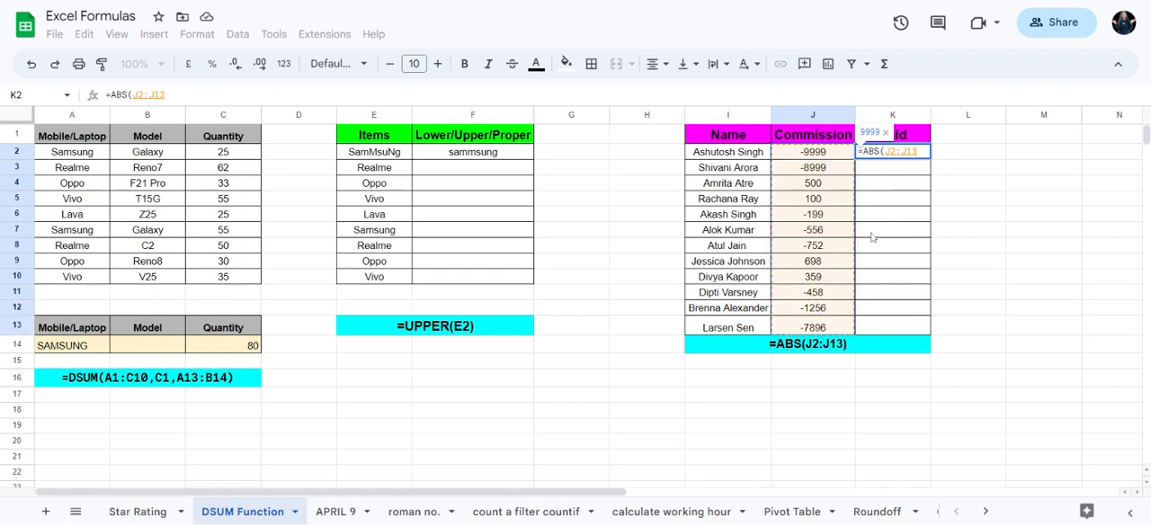
pyautogui.write(')')
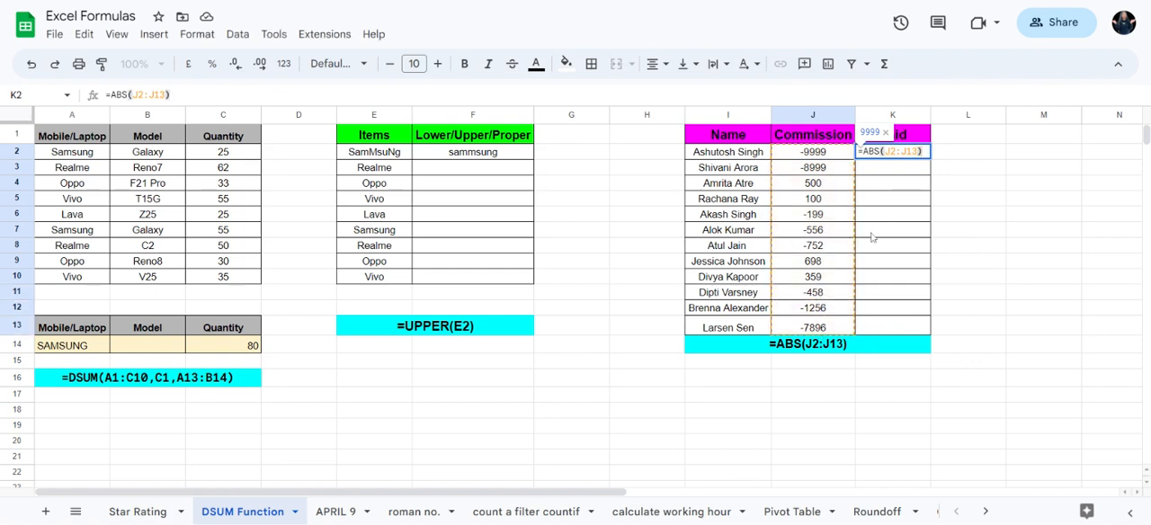
pyautogui.press('Return')
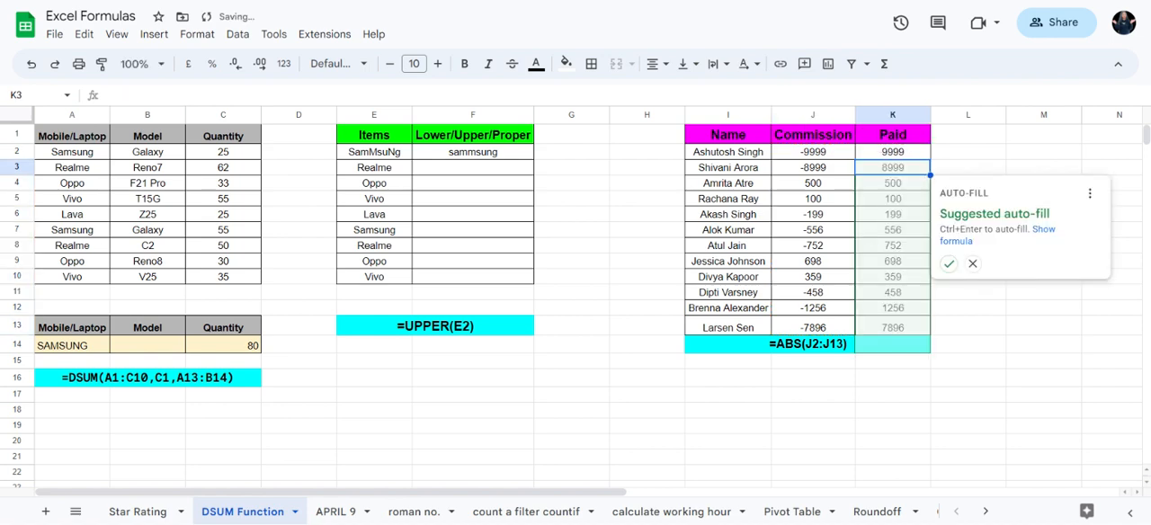
# Step: Dismiss the auto-fill suggestion and fill the K2 formula down the Paid column to K13
pyautogui.click(984, 144)
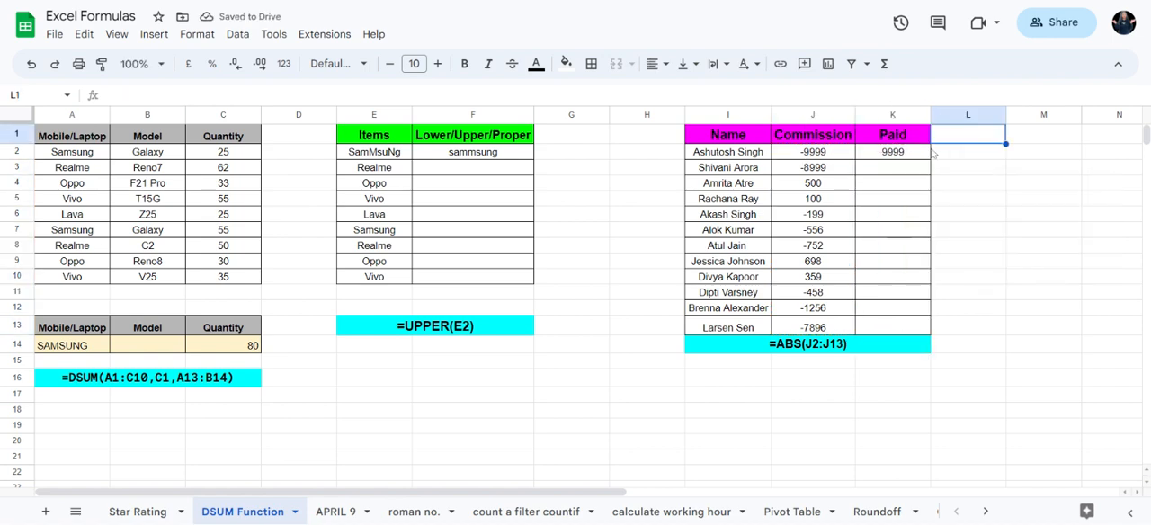
pyautogui.click(917, 158)
pyautogui.moveTo(931, 161); pyautogui.dragTo(930, 331)
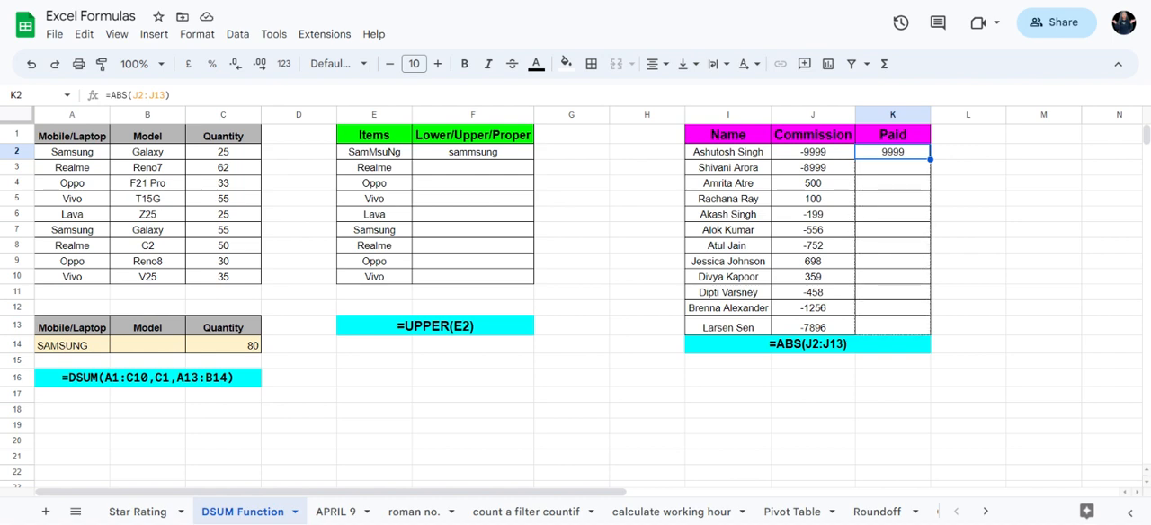
pyautogui.click(985, 265)
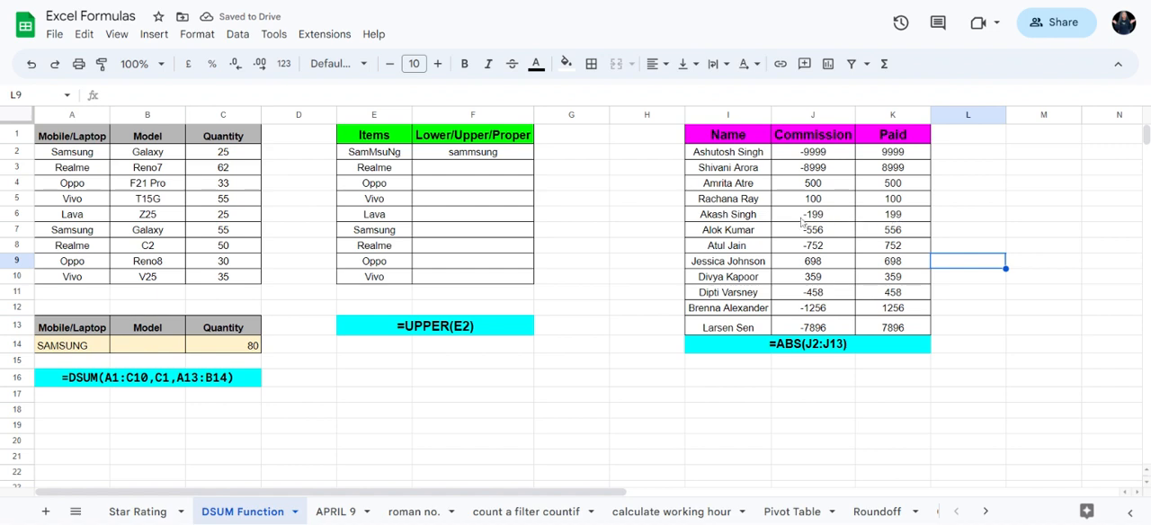
# Step: Compare the Commission and Paid amounts in rows 7, 8 and 5, and check the formula in K2
pyautogui.moveTo(803, 222); pyautogui.dragTo(914, 233)
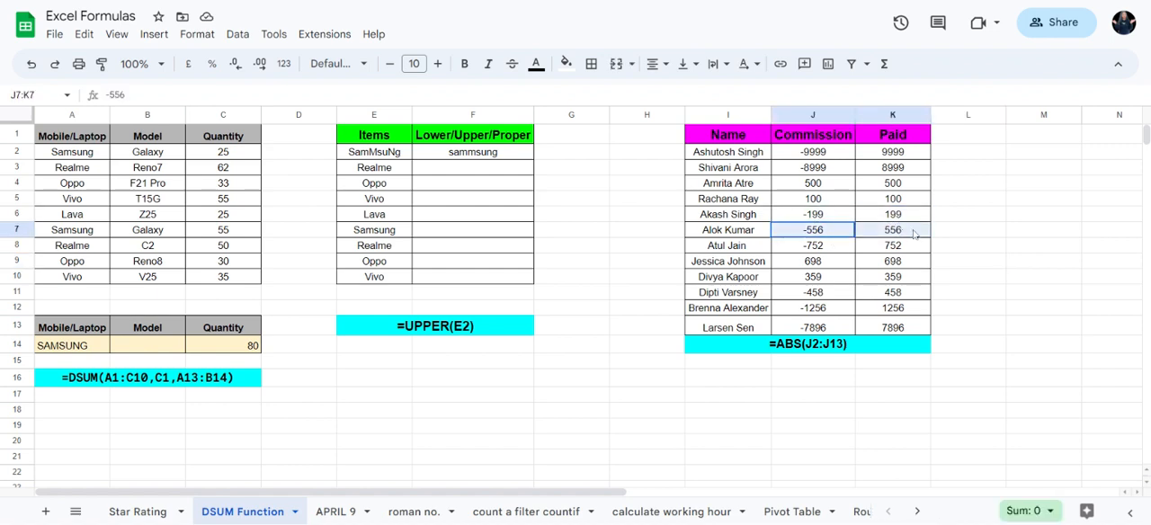
pyautogui.moveTo(837, 248); pyautogui.dragTo(900, 241)
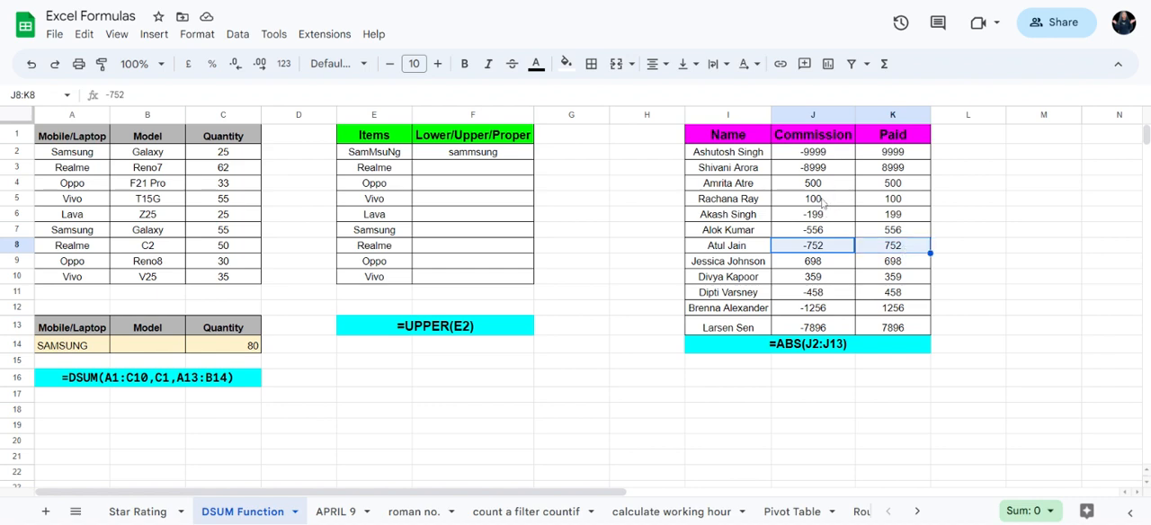
pyautogui.moveTo(822, 204); pyautogui.dragTo(890, 199)
pyautogui.click(899, 151)
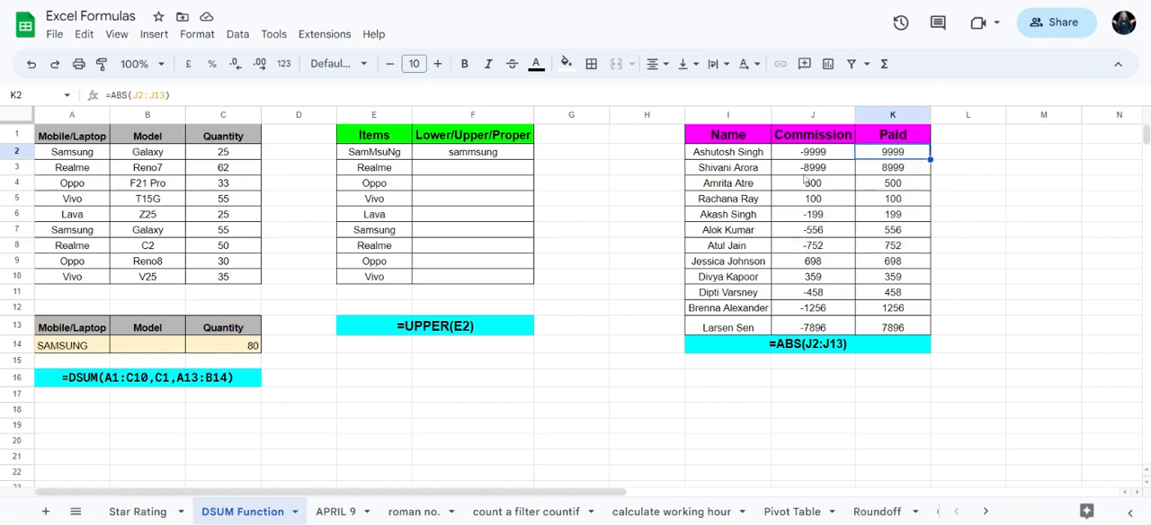